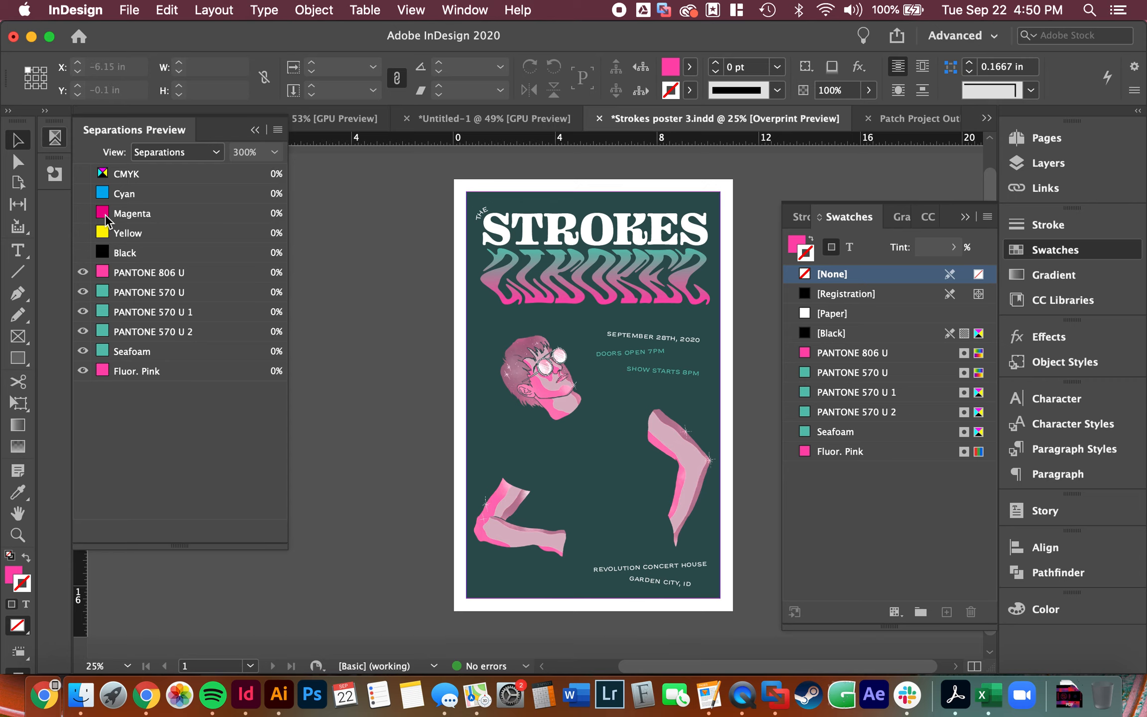
# Step: Examine the duplicate spot inks in the separations list, from PANTONE 570 U down to Seafoam and Fluor. Pink
pyautogui.click(118, 295)
pyautogui.click(124, 313)
pyautogui.click(139, 332)
pyautogui.click(139, 349)
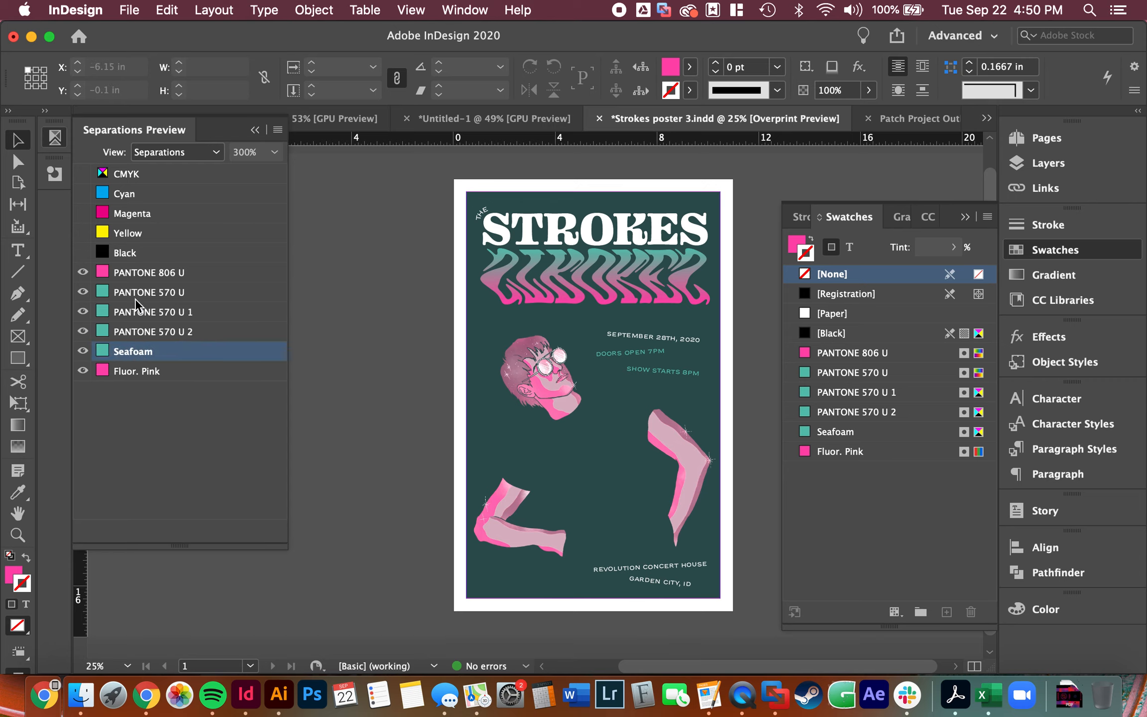
pyautogui.click(134, 291)
pyautogui.click(137, 354)
pyautogui.click(136, 368)
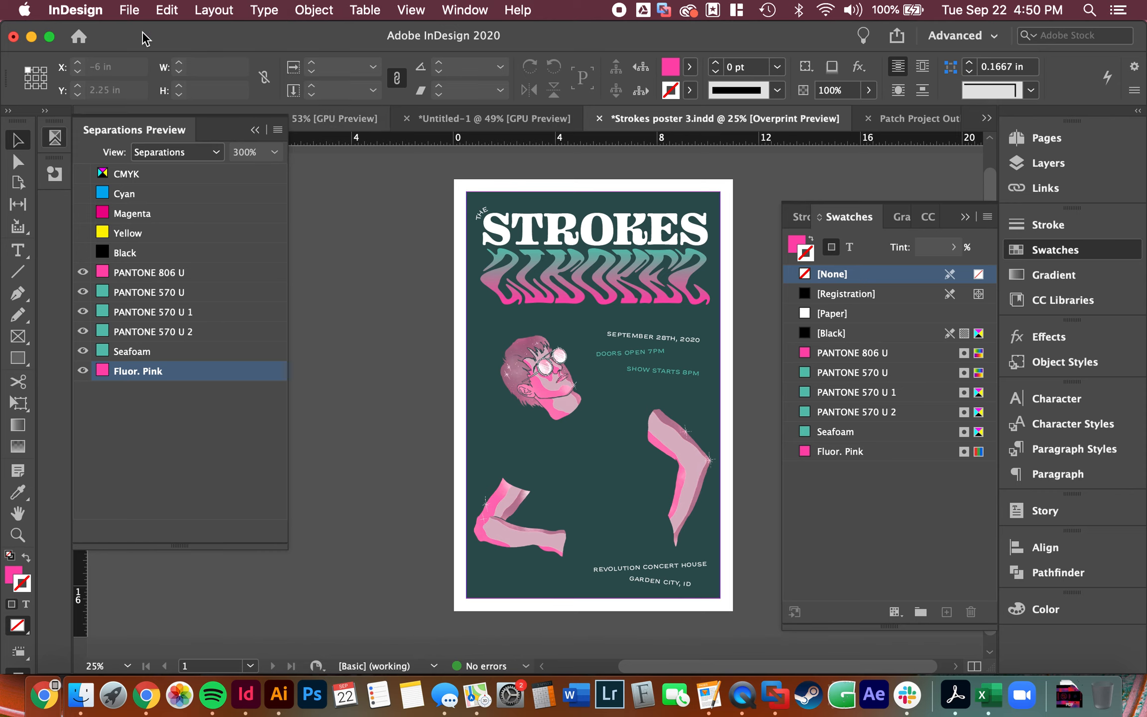
# Step: Open the print settings and choose PostScript File as printer with the Generic PostScript Printer PPD
pyautogui.click(129, 7)
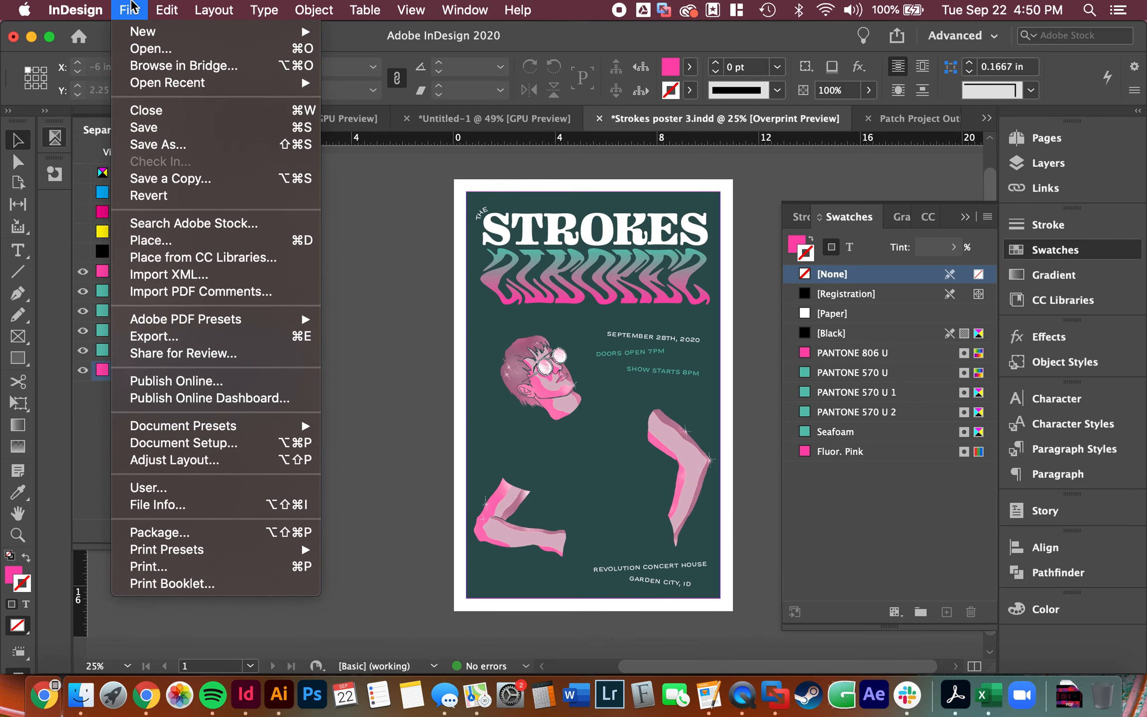
pyautogui.click(187, 566)
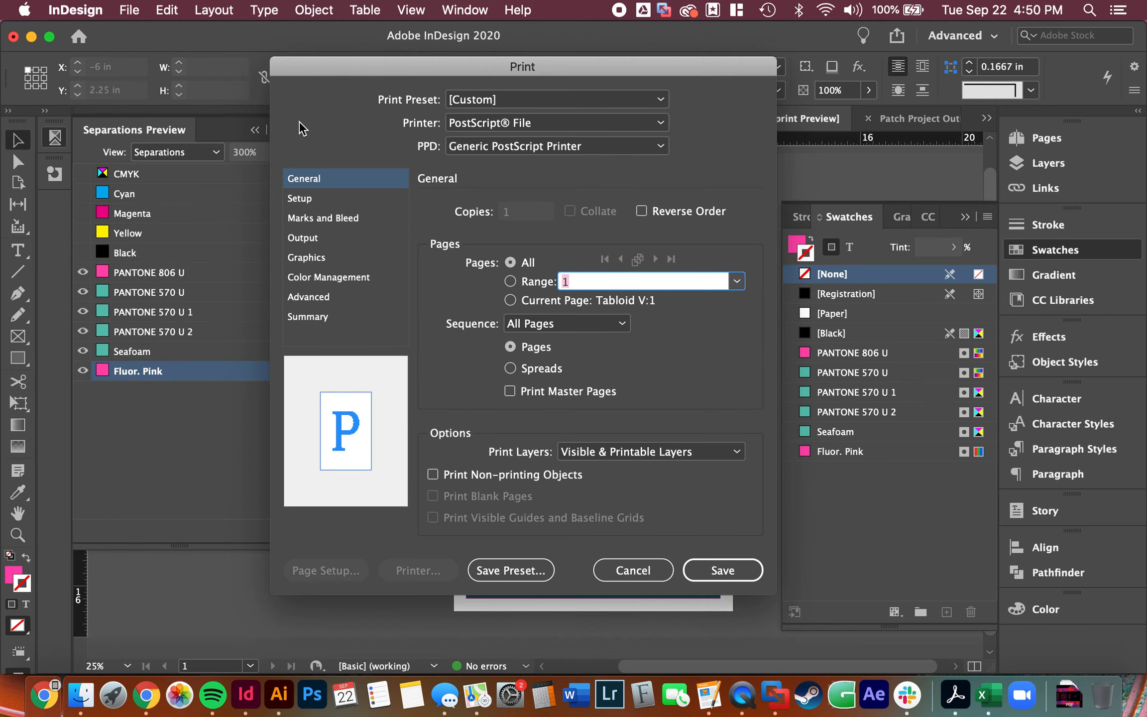
pyautogui.click(508, 121)
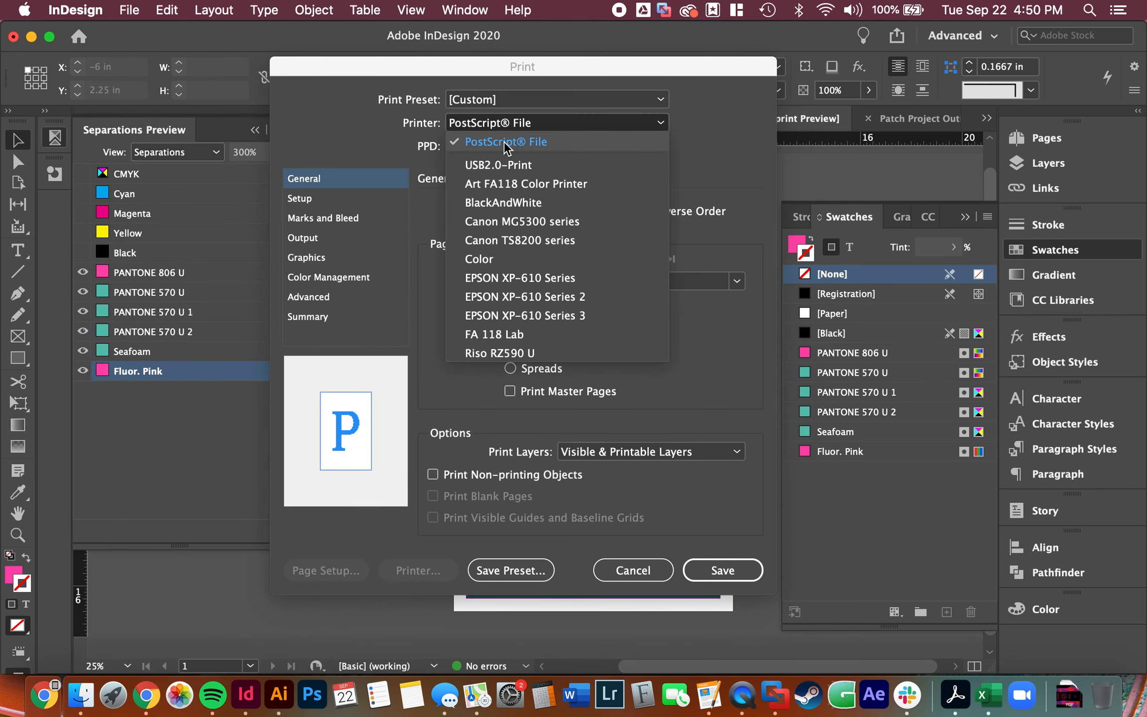
pyautogui.click(504, 141)
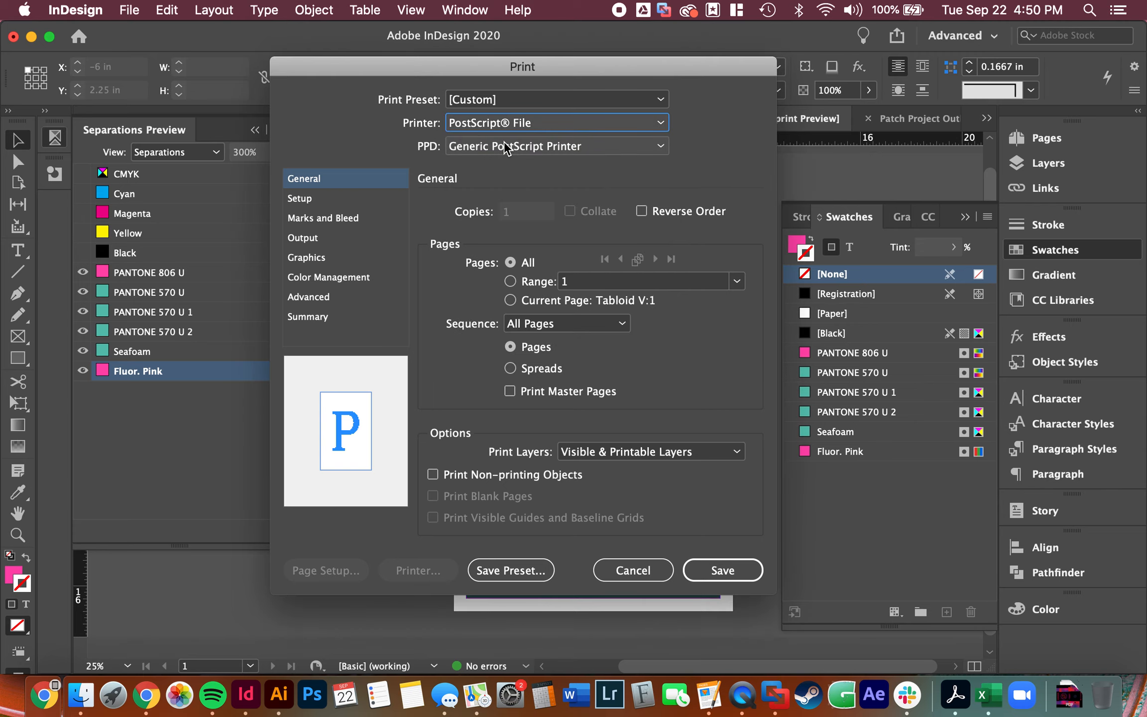
pyautogui.click(481, 144)
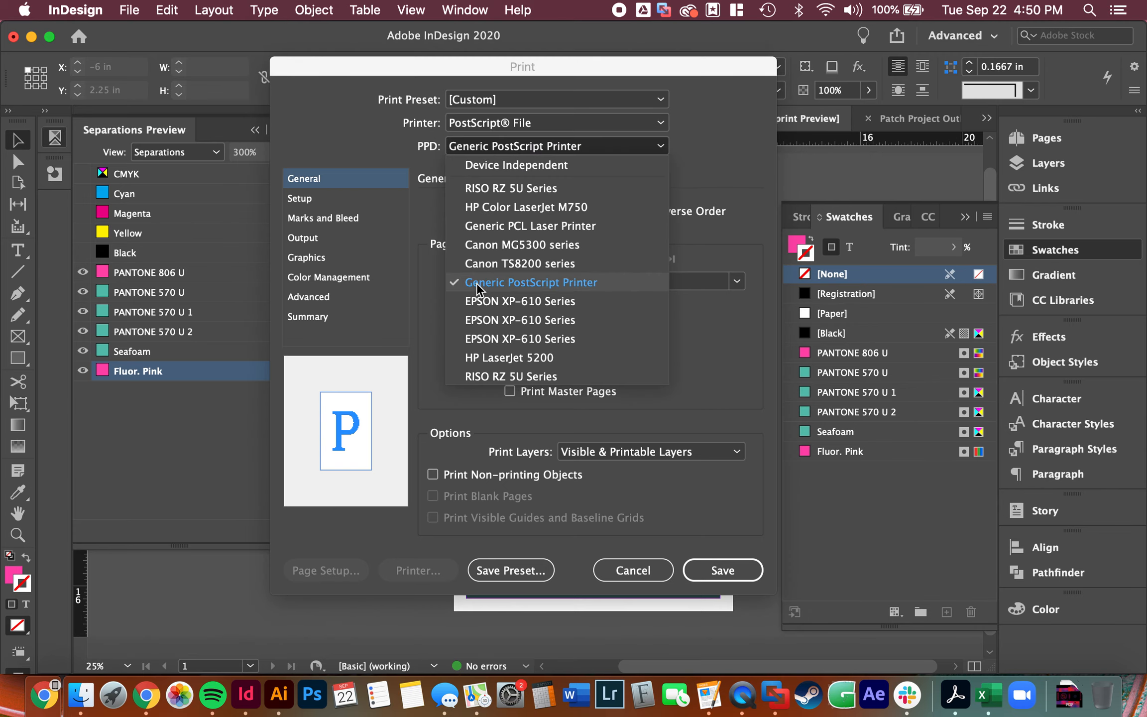
pyautogui.click(503, 283)
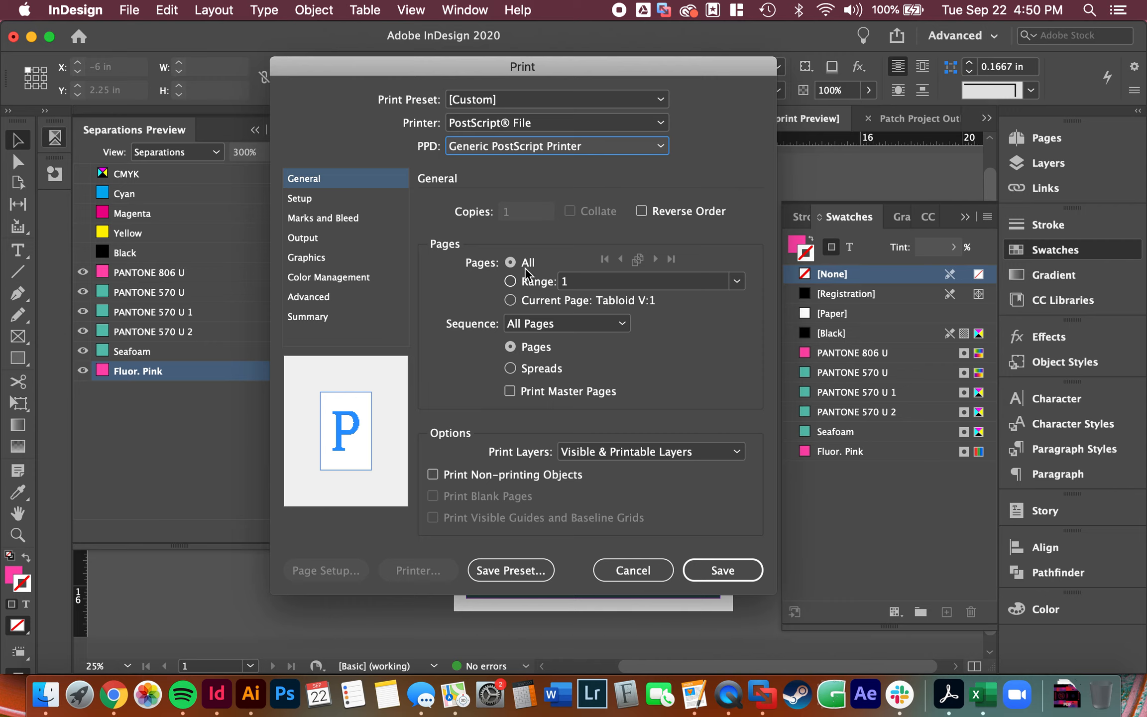
# Step: Check the paper setup and set the print output color to Separations
pyautogui.click(371, 205)
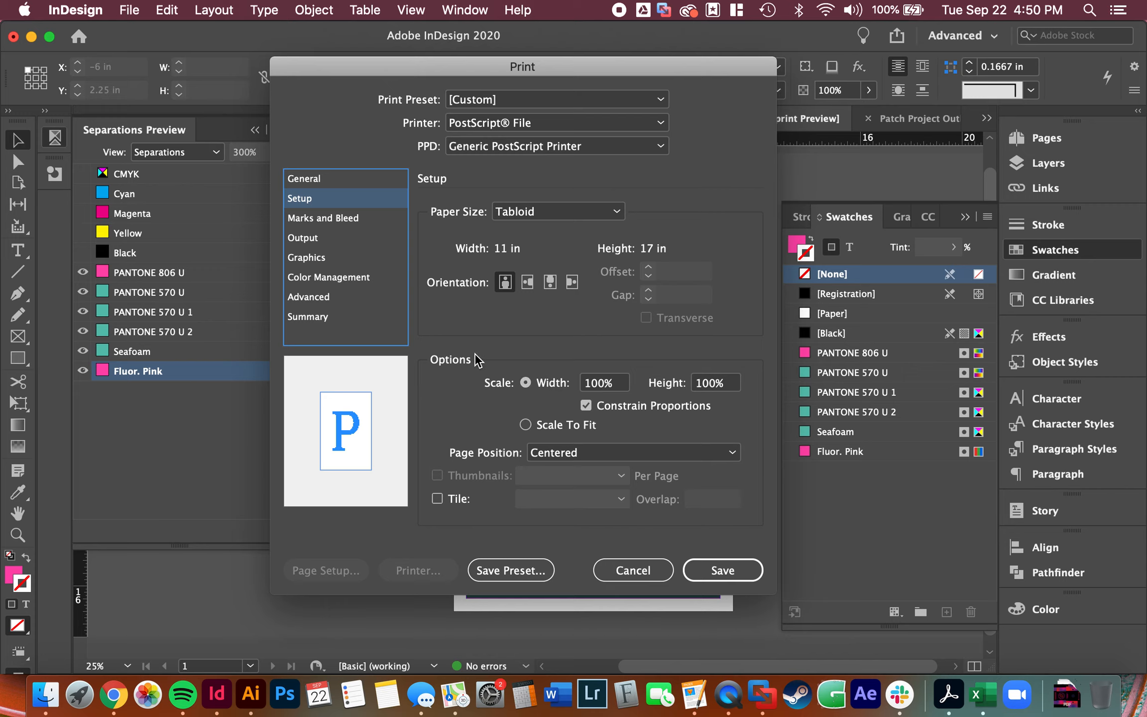
pyautogui.click(308, 240)
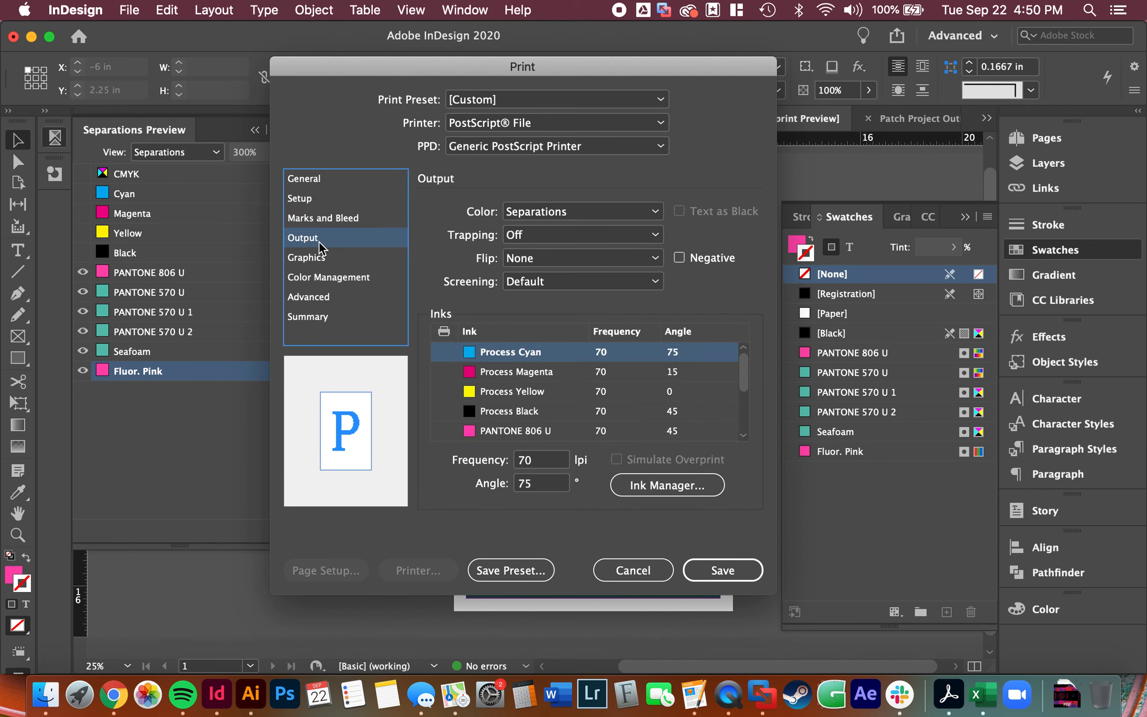
pyautogui.click(516, 214)
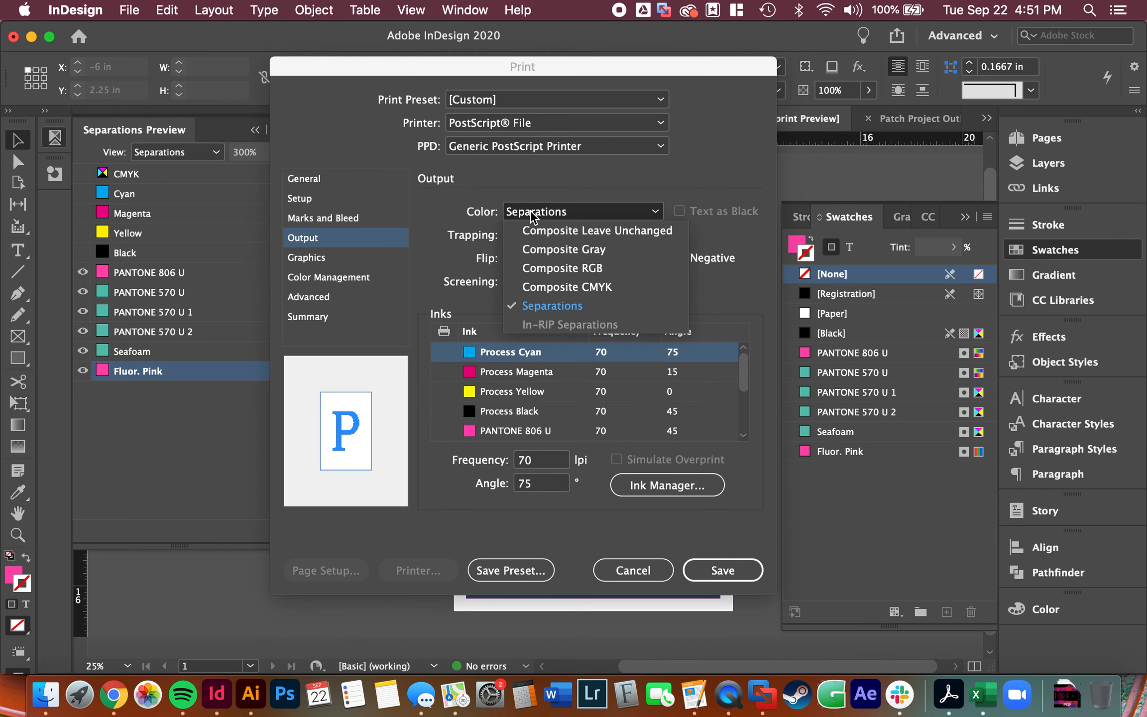
pyautogui.click(540, 306)
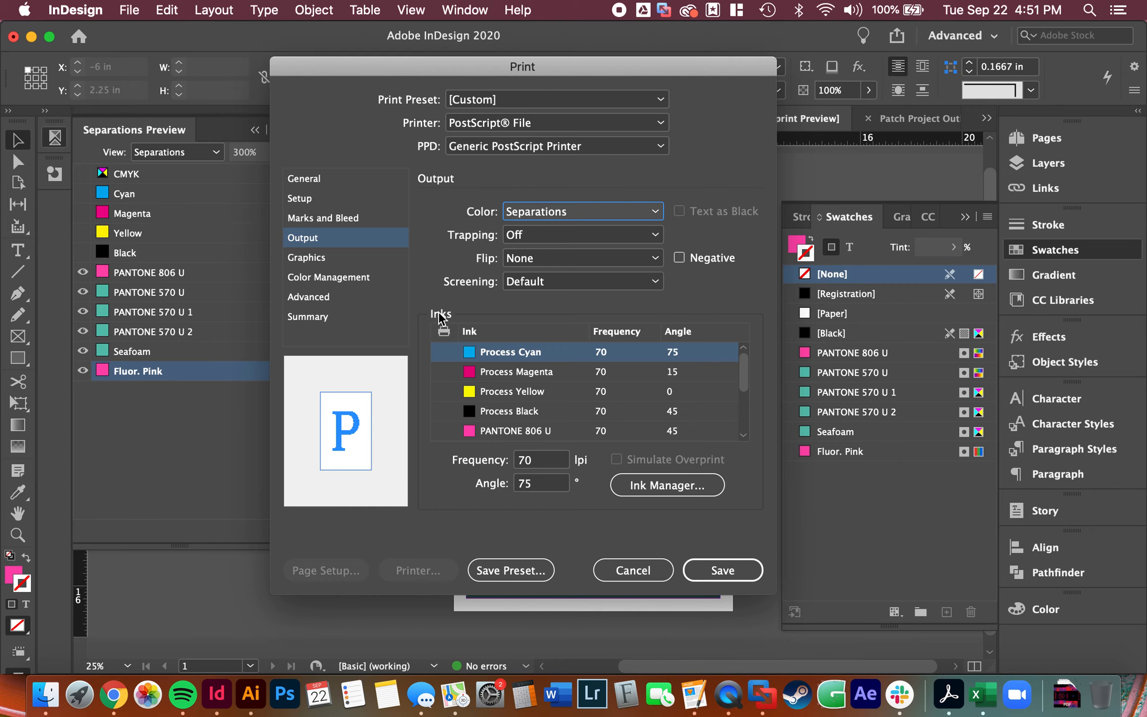
# Step: Enable the PANTONE 806 U ink for printing in the output inks list
pyautogui.scroll(-4, 484, 402)
pyautogui.scroll(5, 485, 403)
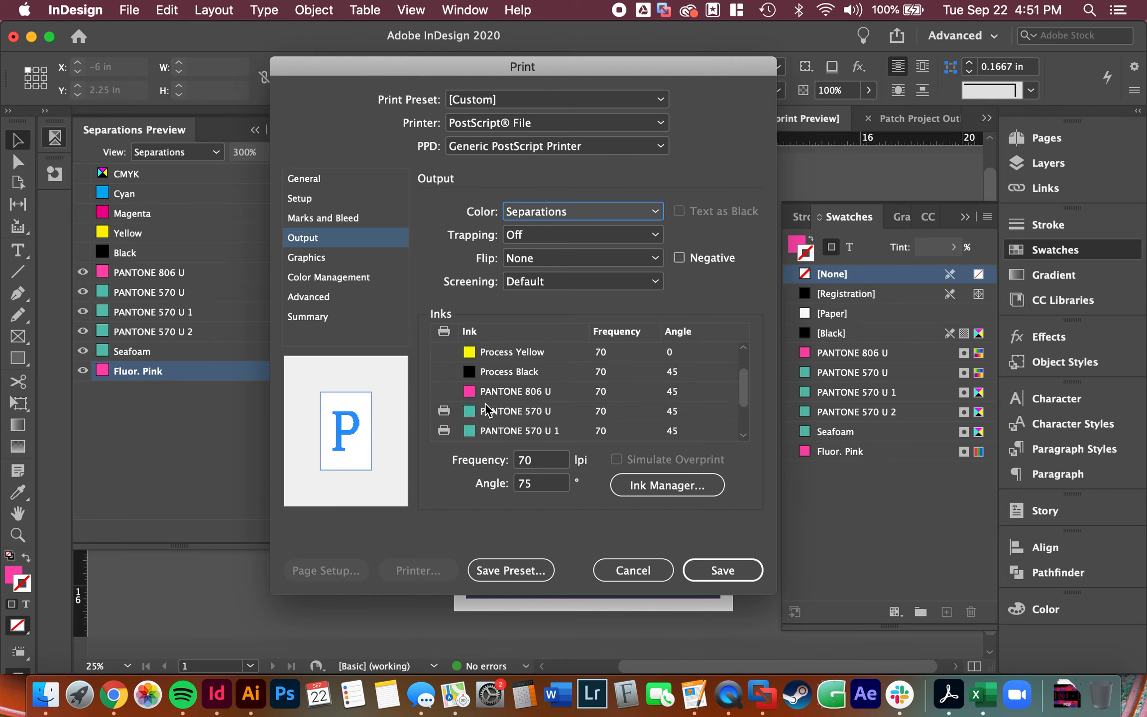
pyautogui.scroll(-4, 485, 402)
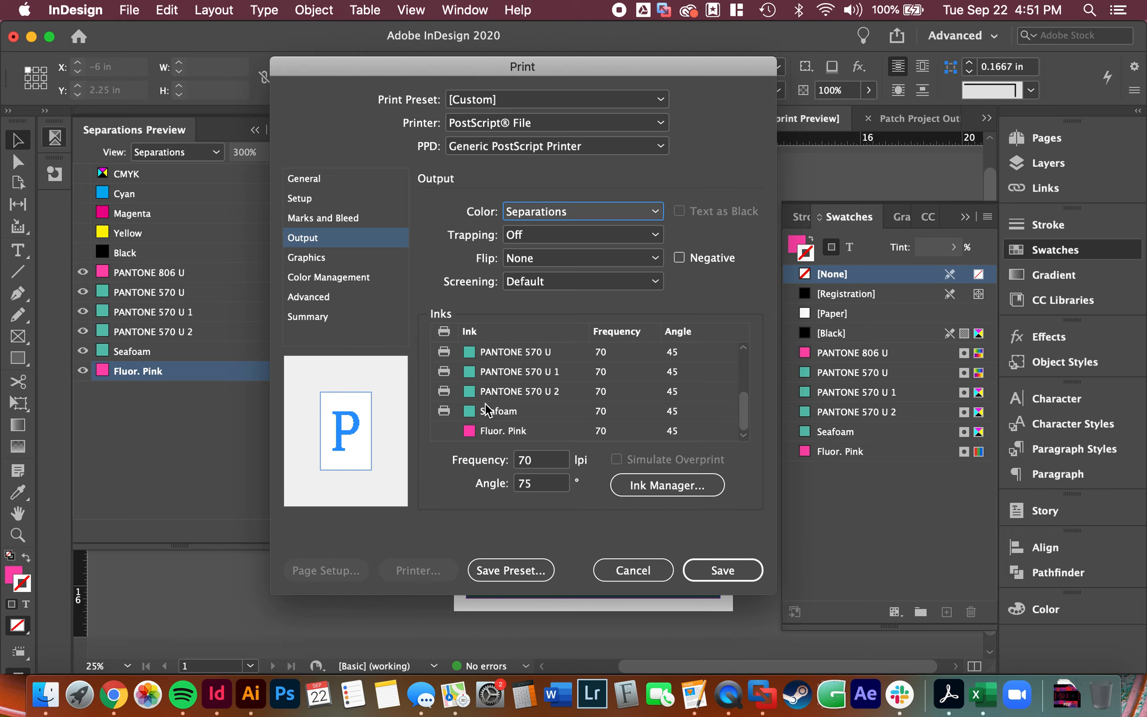
pyautogui.scroll(5, 480, 370)
pyautogui.scroll(-2, 462, 374)
pyautogui.click(441, 392)
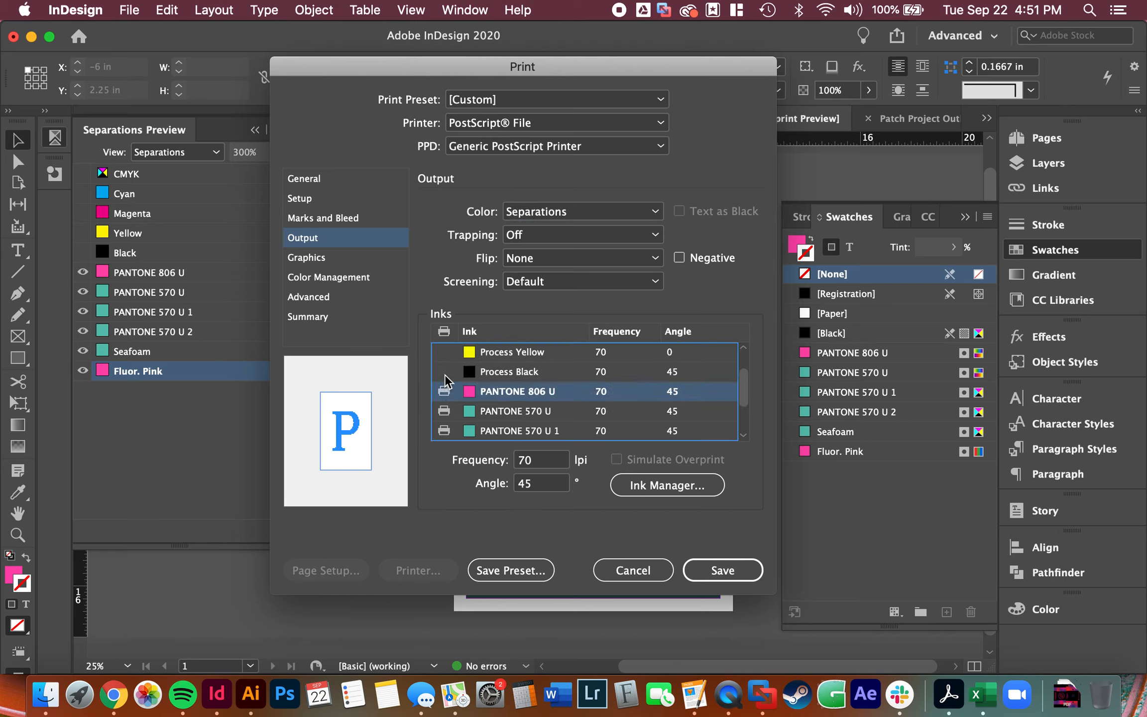
# Step: Turn printing of the Process Black and Process Yellow inks on and back off
pyautogui.click(445, 374)
pyautogui.click(443, 352)
pyautogui.click(444, 352)
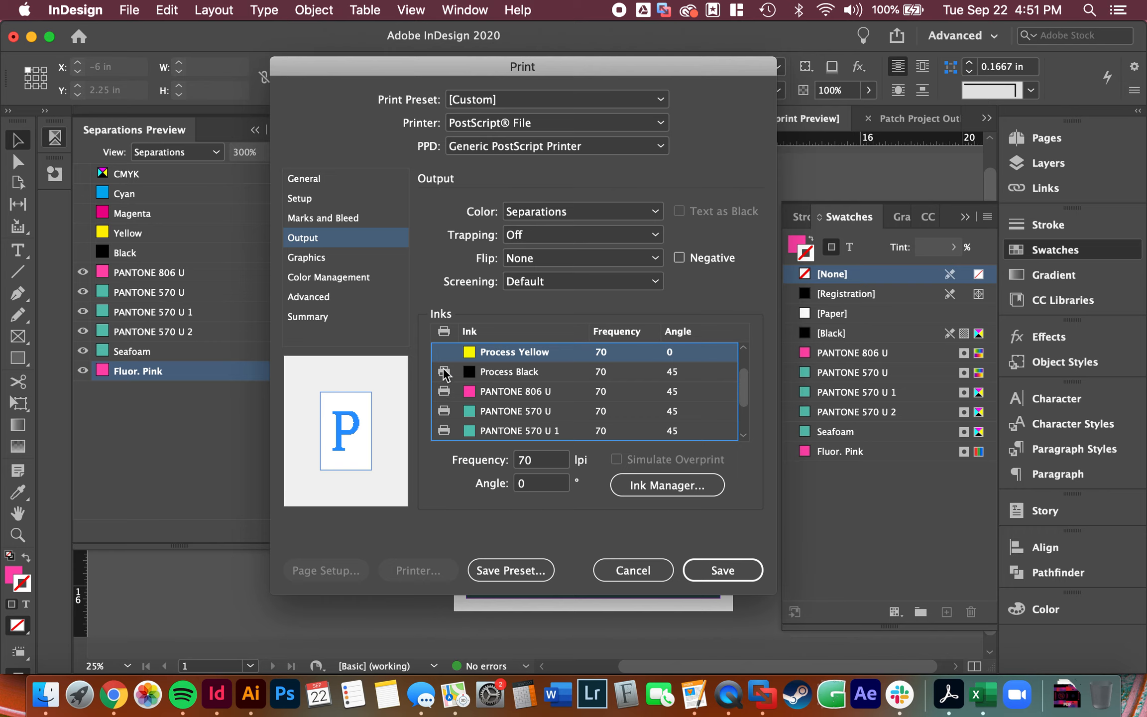
pyautogui.click(444, 372)
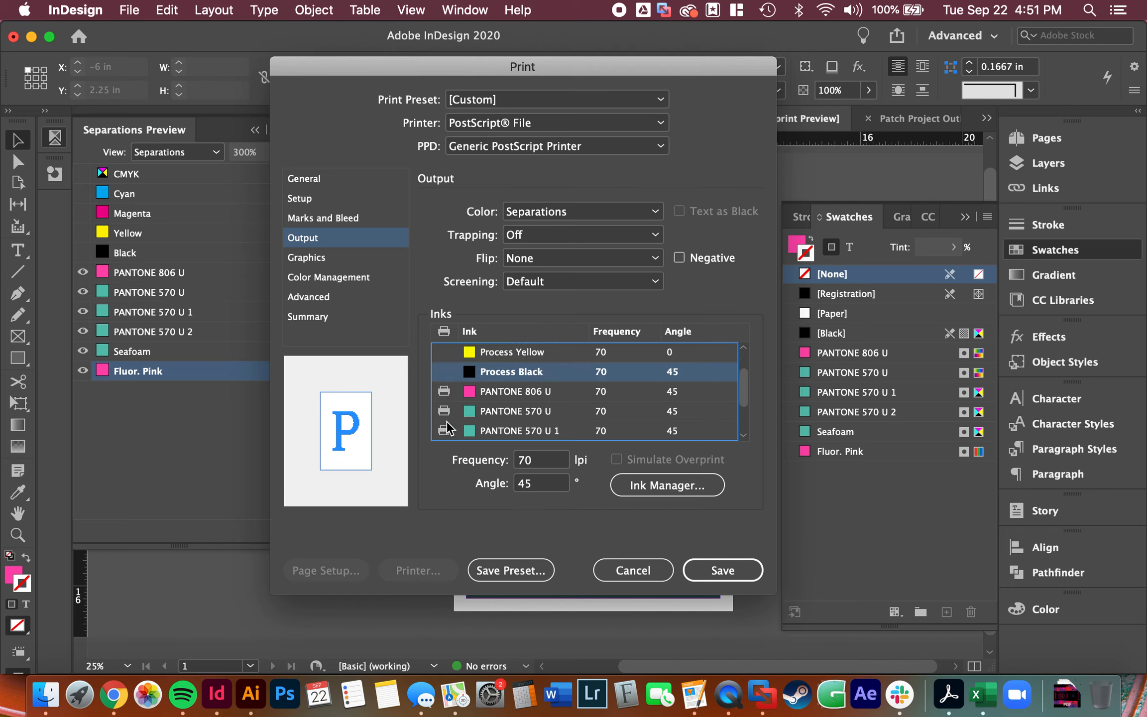
# Step: Open the Ink Manager and examine the duplicate teal inks PANTONE 570 U, 570 U 1, 570 U 2 and Seafoam
pyautogui.scroll(-3, 444, 386)
pyautogui.scroll(5, 444, 388)
pyautogui.scroll(-4, 445, 393)
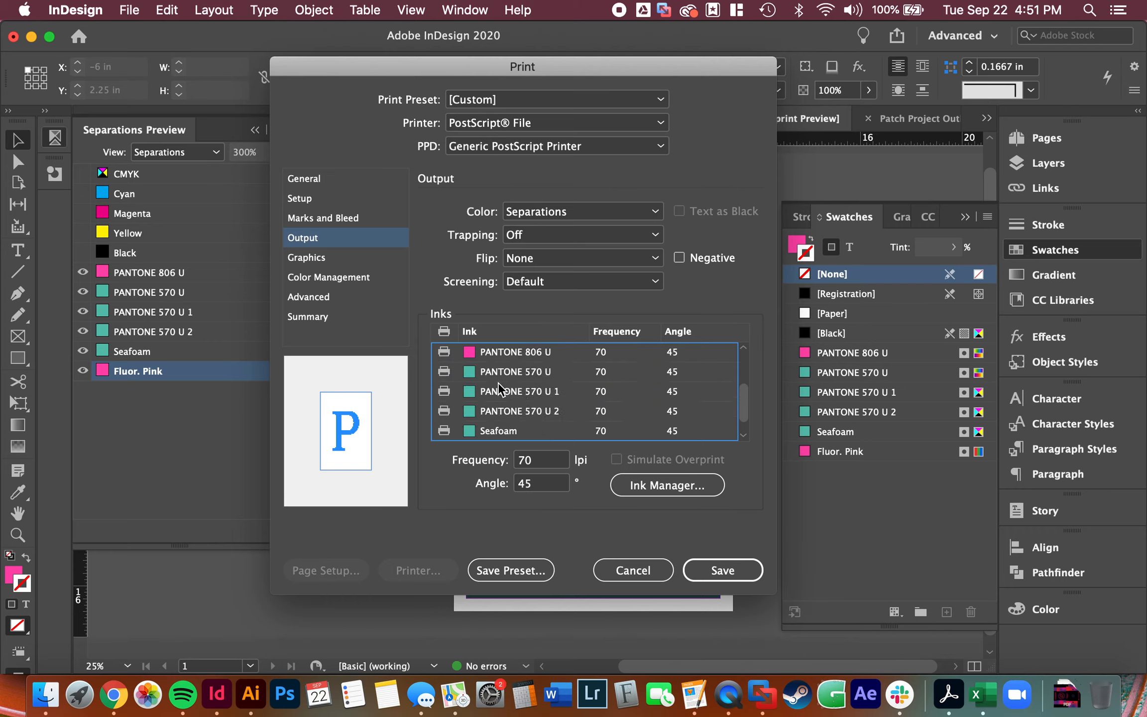
pyautogui.scroll(-1, 498, 383)
pyautogui.scroll(2, 493, 384)
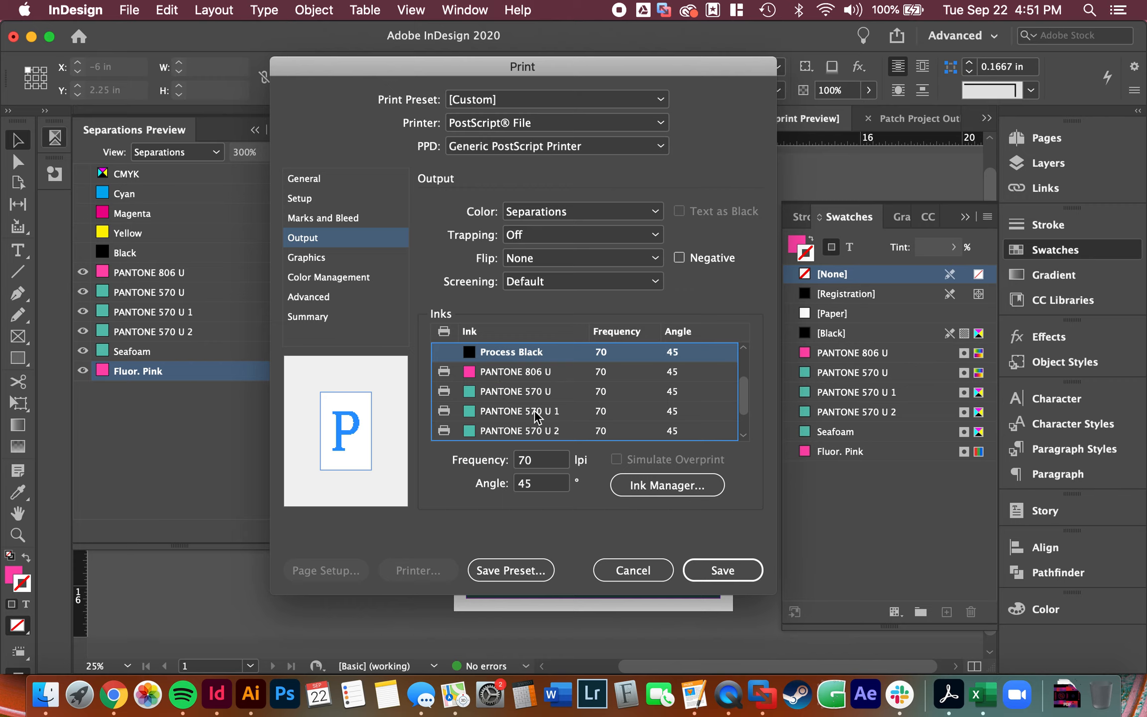
pyautogui.click(663, 490)
pyautogui.scroll(-3, 392, 299)
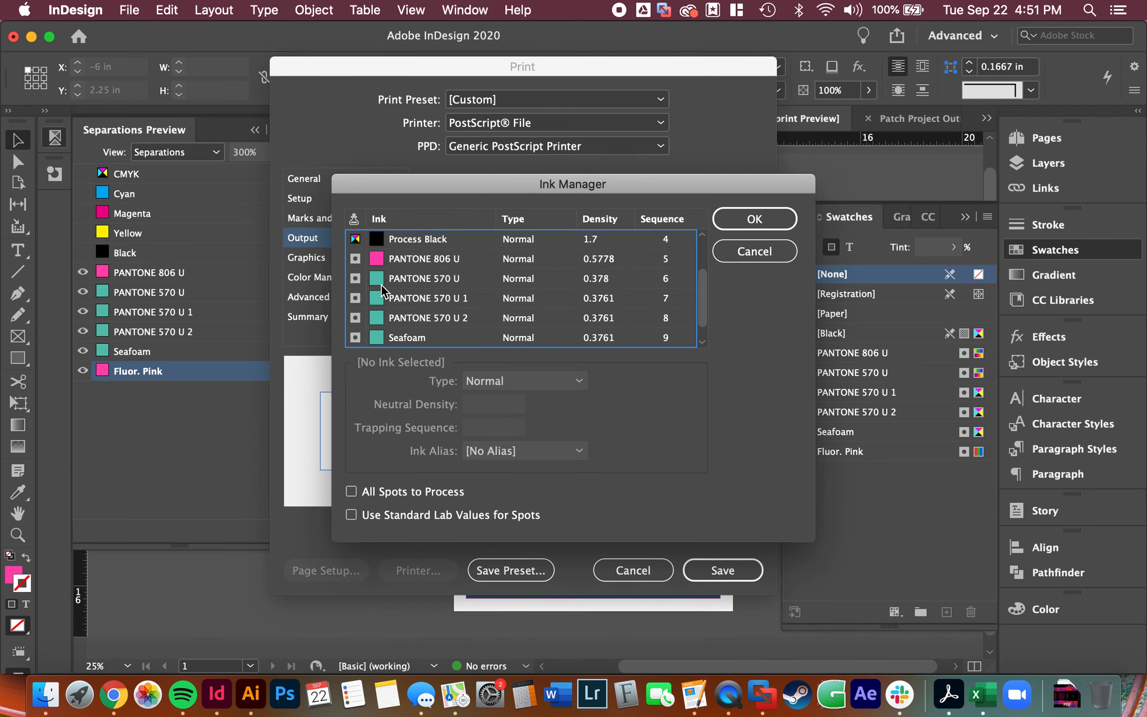
pyautogui.click(405, 278)
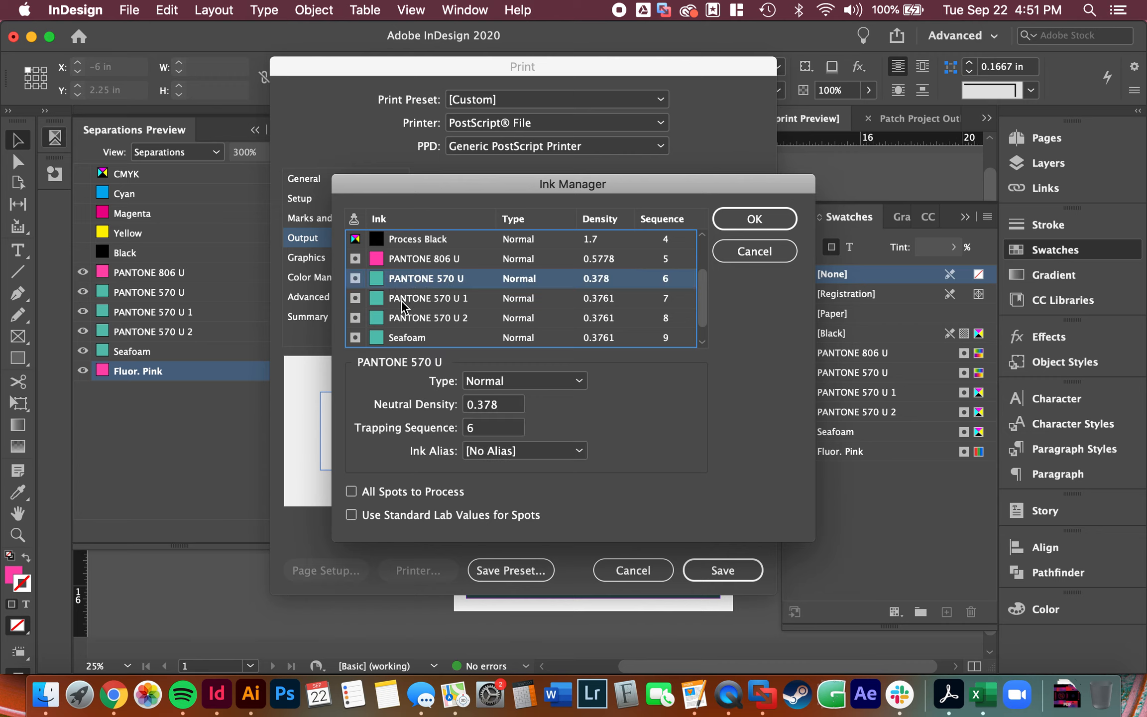
pyautogui.click(410, 298)
pyautogui.click(388, 317)
pyautogui.click(395, 337)
pyautogui.click(398, 319)
pyautogui.click(398, 298)
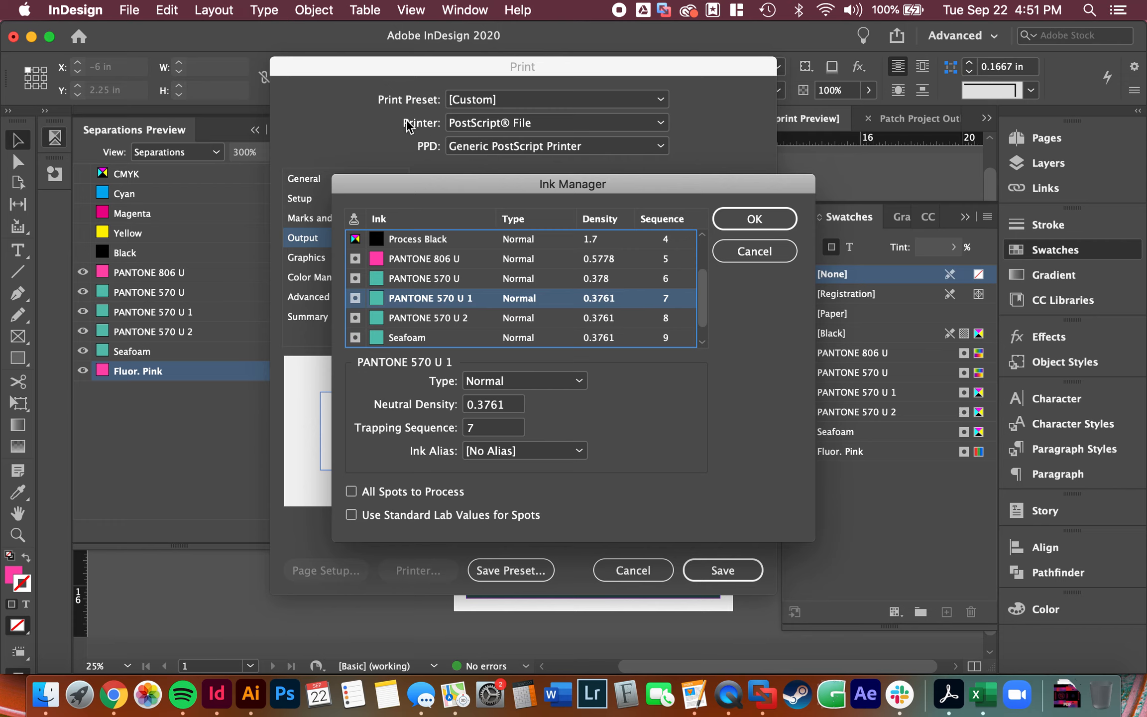
pyautogui.click(415, 280)
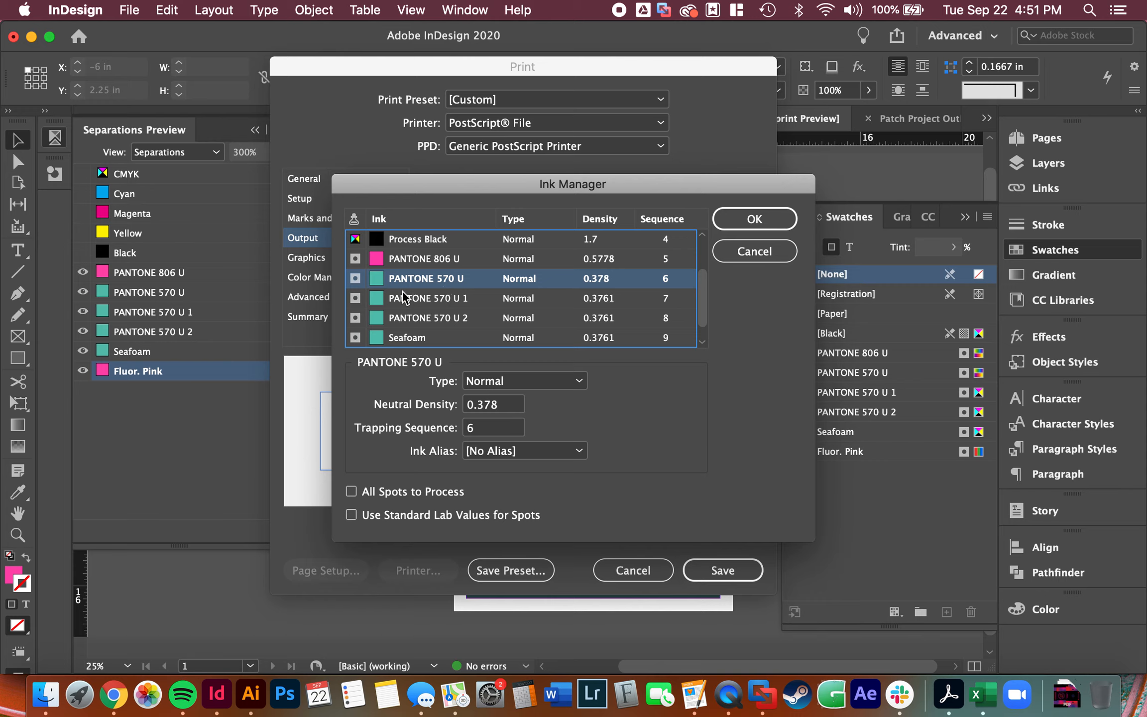
# Step: Set the ink alias of PANTONE 570 U 1 to PANTONE 570 U
pyautogui.click(426, 296)
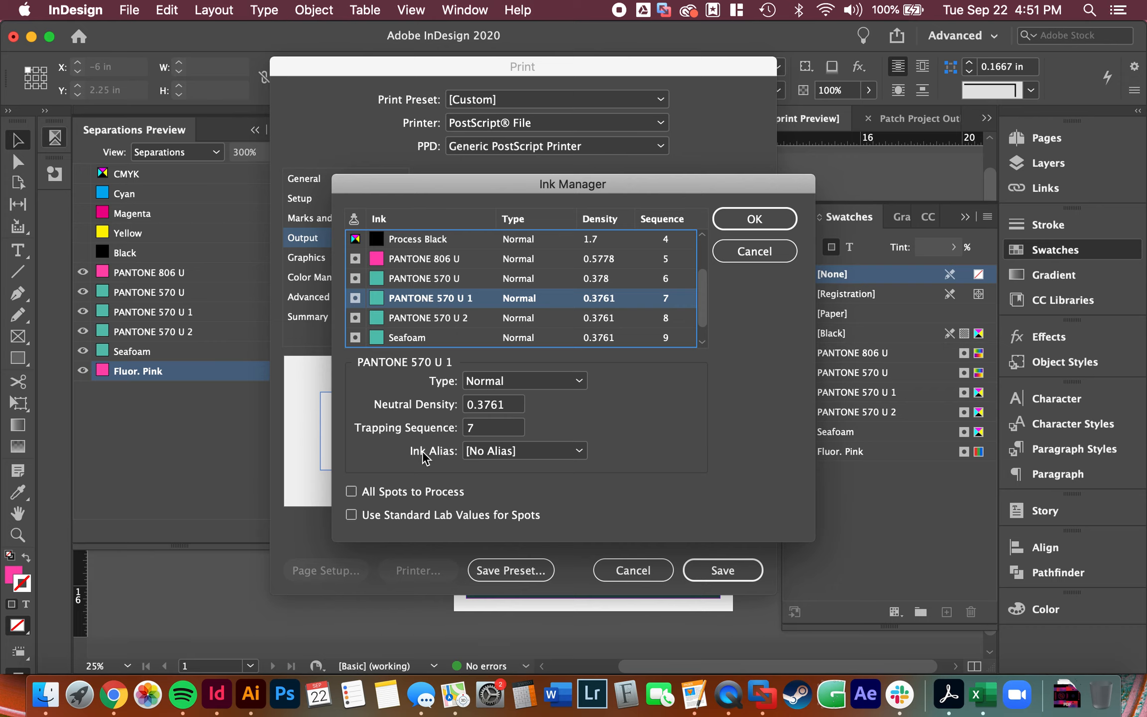
pyautogui.click(508, 452)
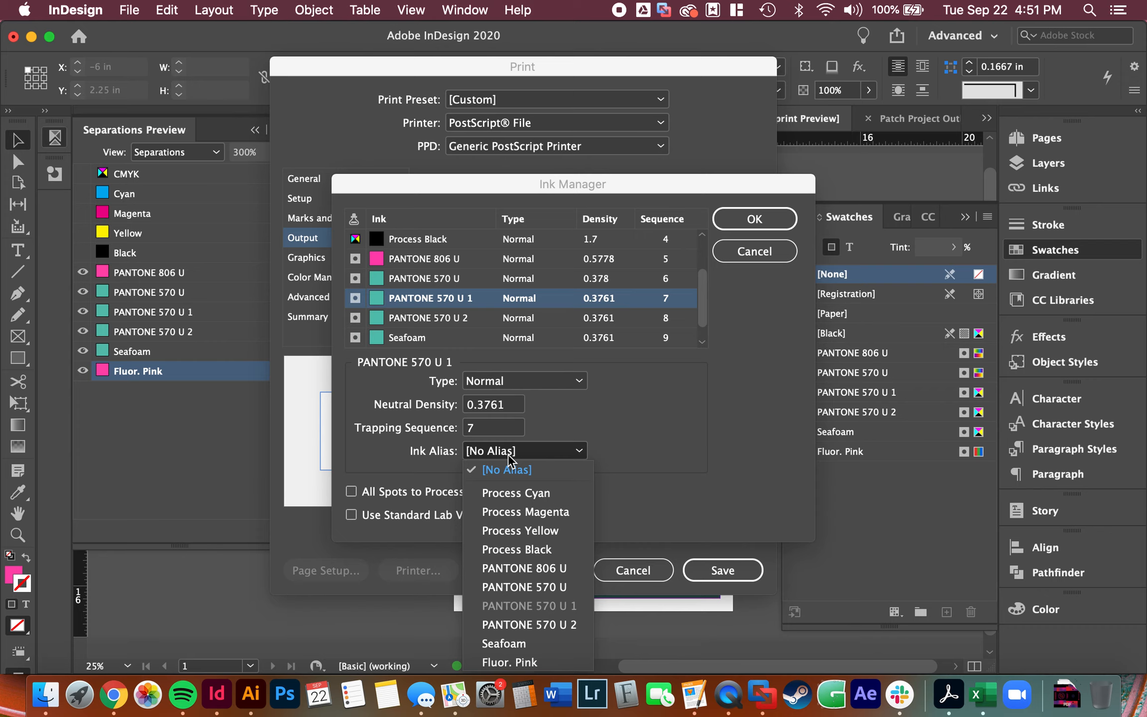
pyautogui.click(533, 587)
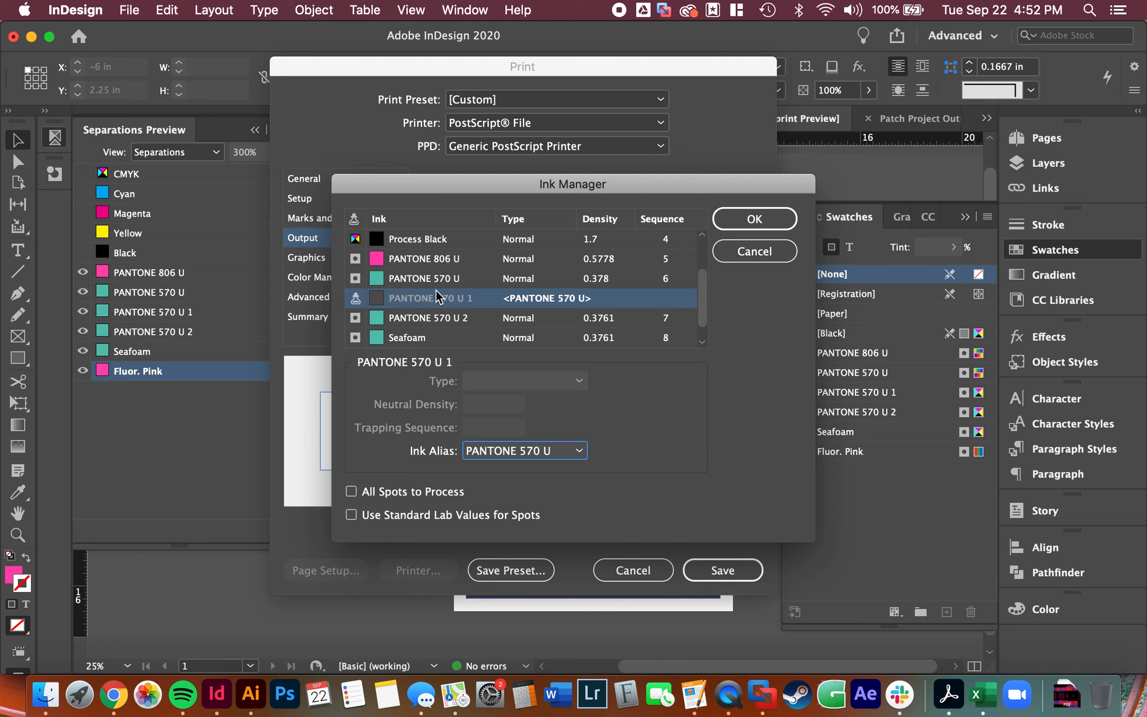
pyautogui.click(410, 304)
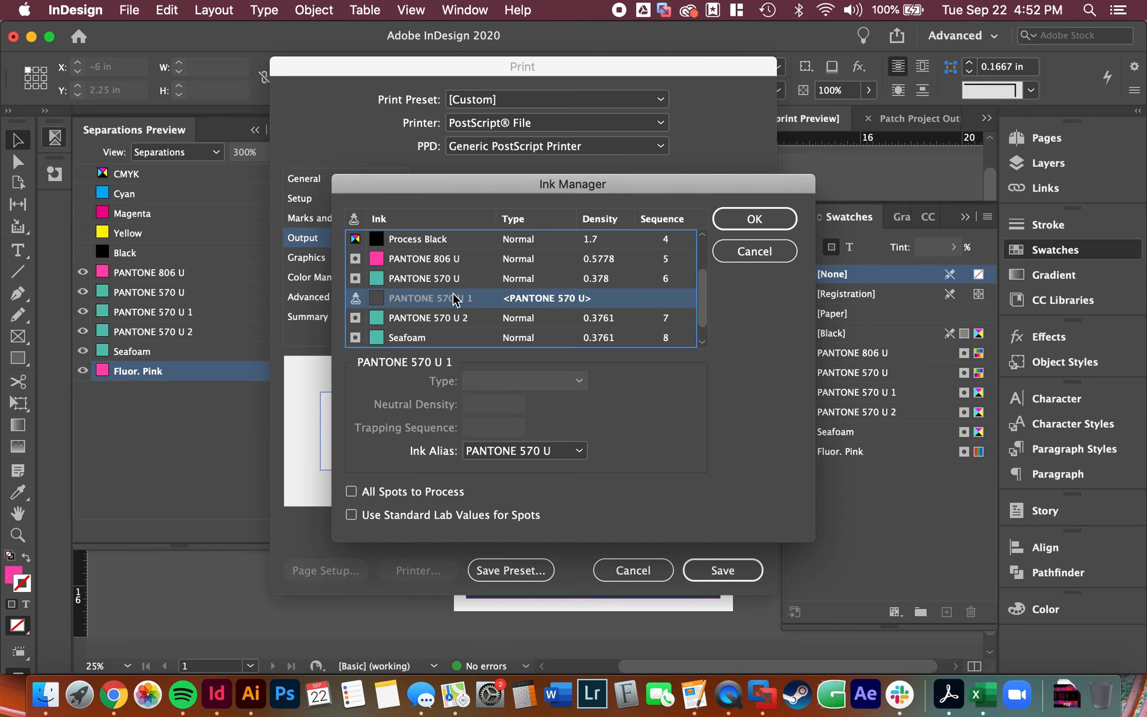
pyautogui.click(390, 278)
pyautogui.click(407, 296)
# Step: Alias the PANTONE 570 U 2 and Seafoam inks to PANTONE 570 U
pyautogui.click(415, 322)
pyautogui.click(518, 453)
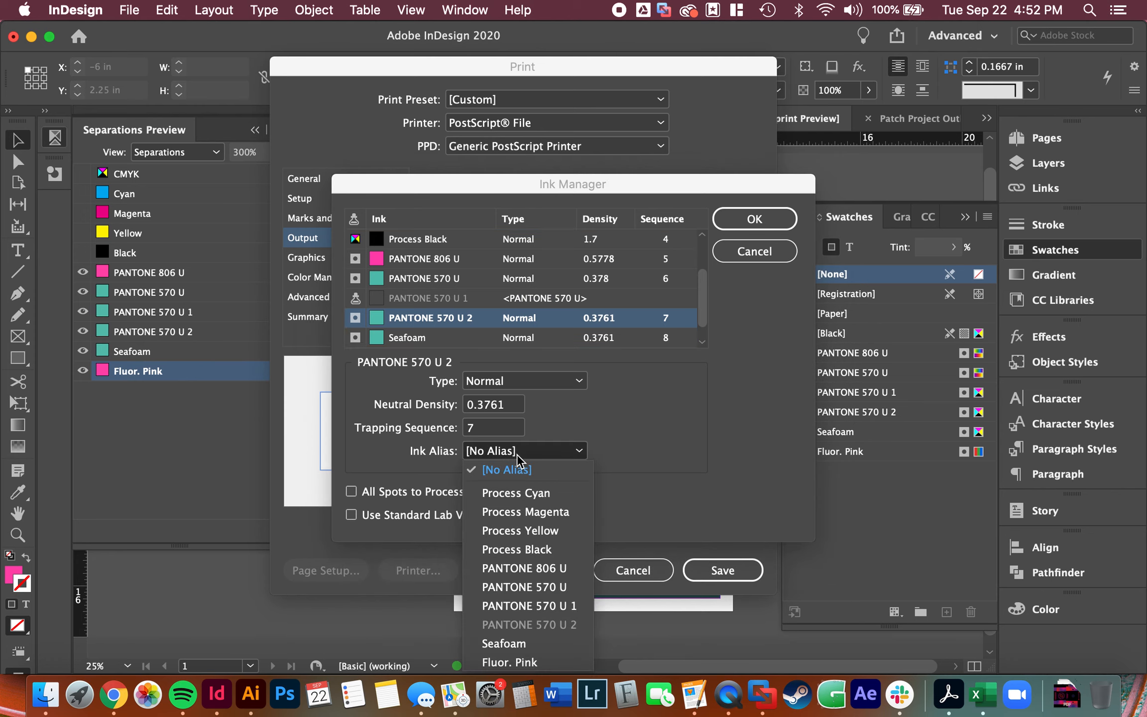
pyautogui.click(525, 586)
pyautogui.click(421, 337)
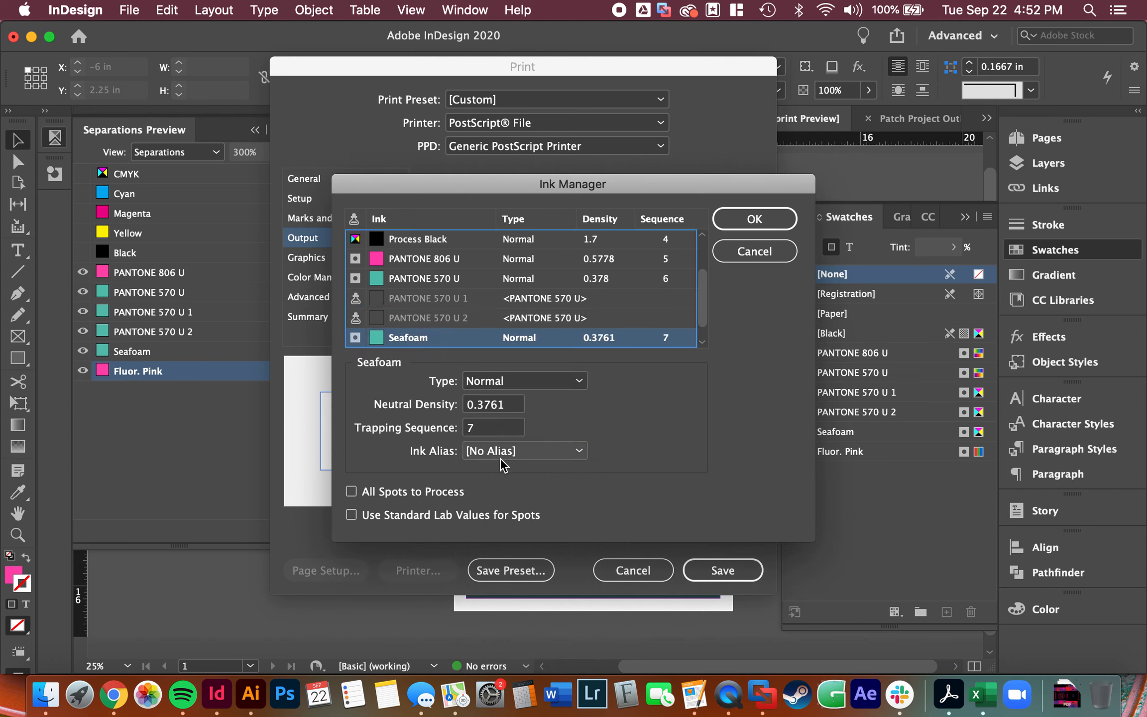
pyautogui.click(523, 450)
pyautogui.click(534, 587)
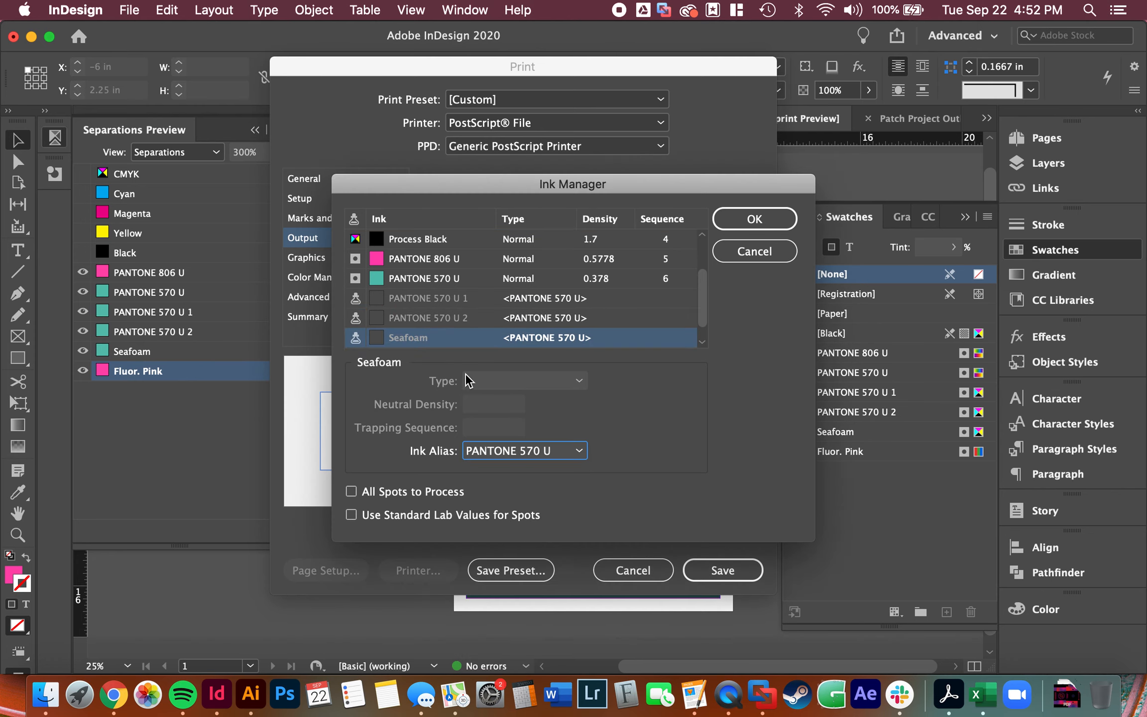
# Step: Set the ink alias of Fluor. Pink to PANTONE 806 U
pyautogui.scroll(-1, 426, 301)
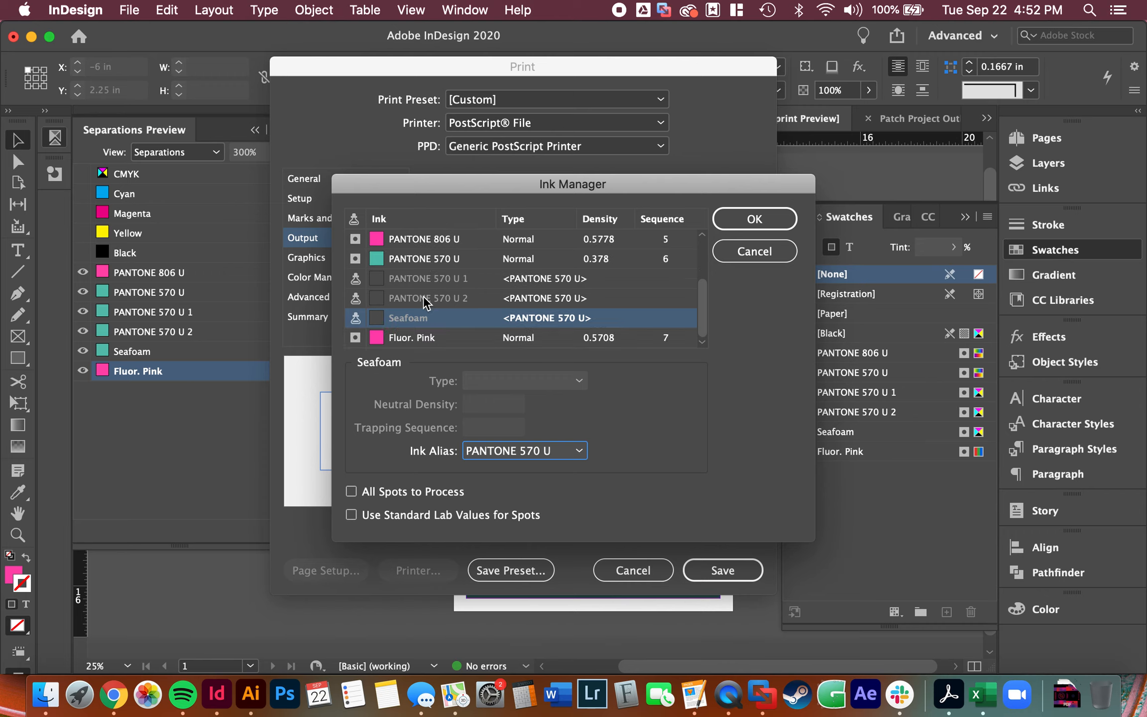
pyautogui.click(406, 340)
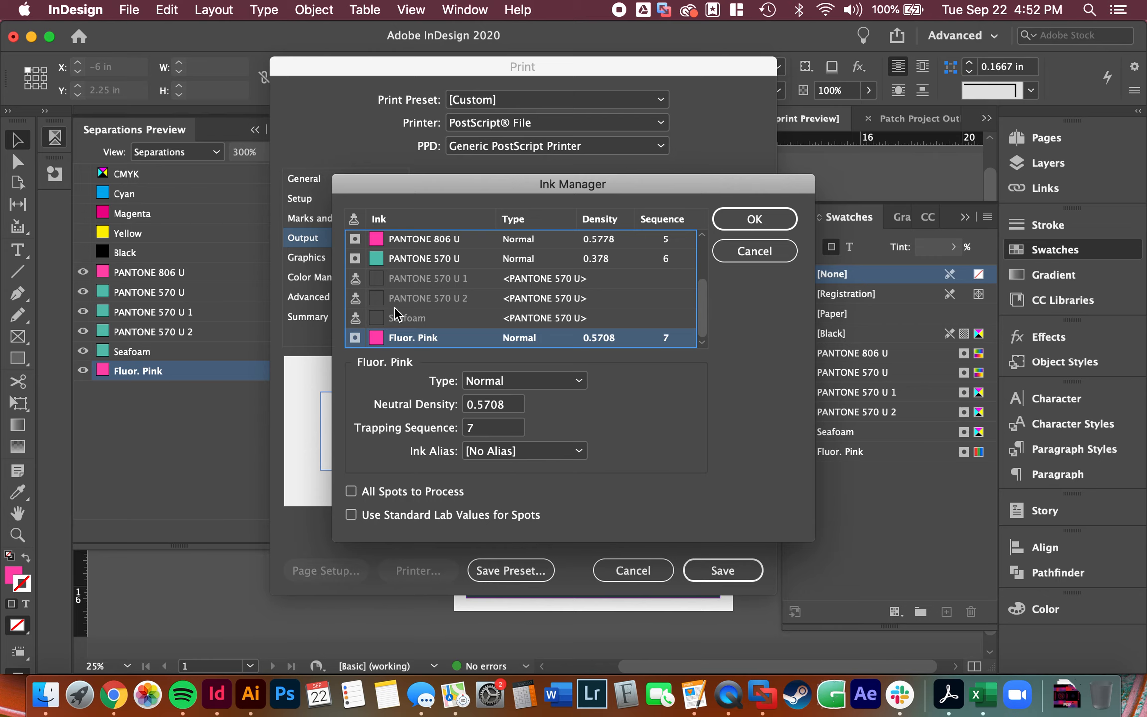
pyautogui.click(513, 457)
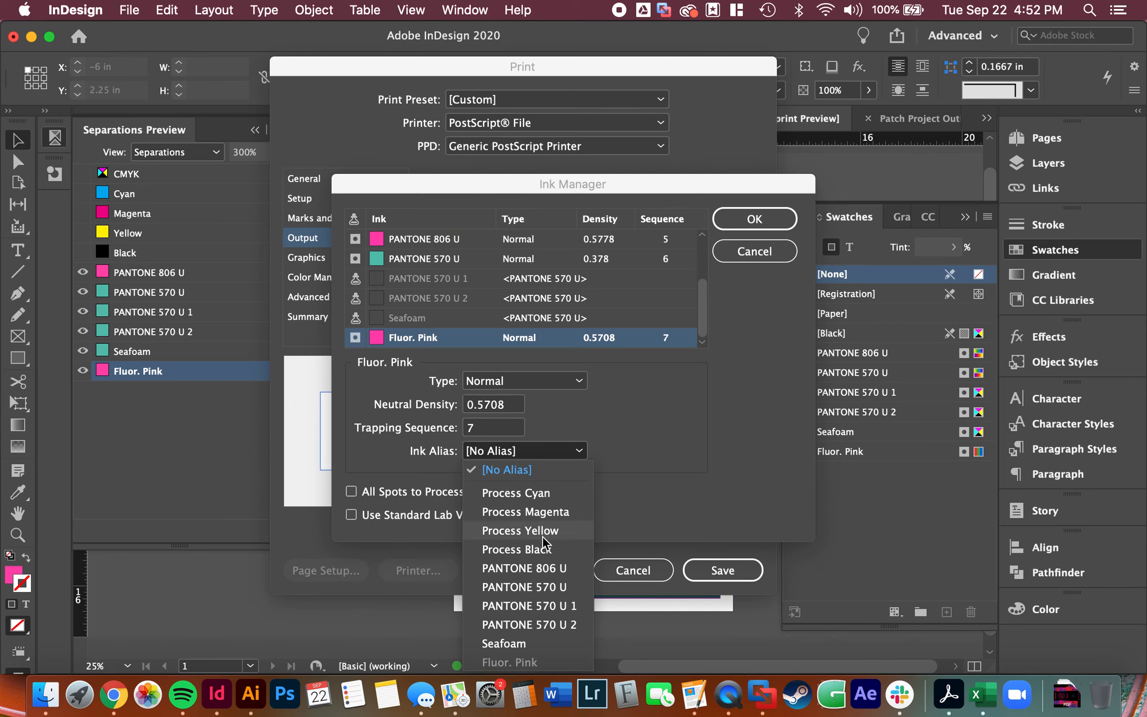
pyautogui.click(529, 570)
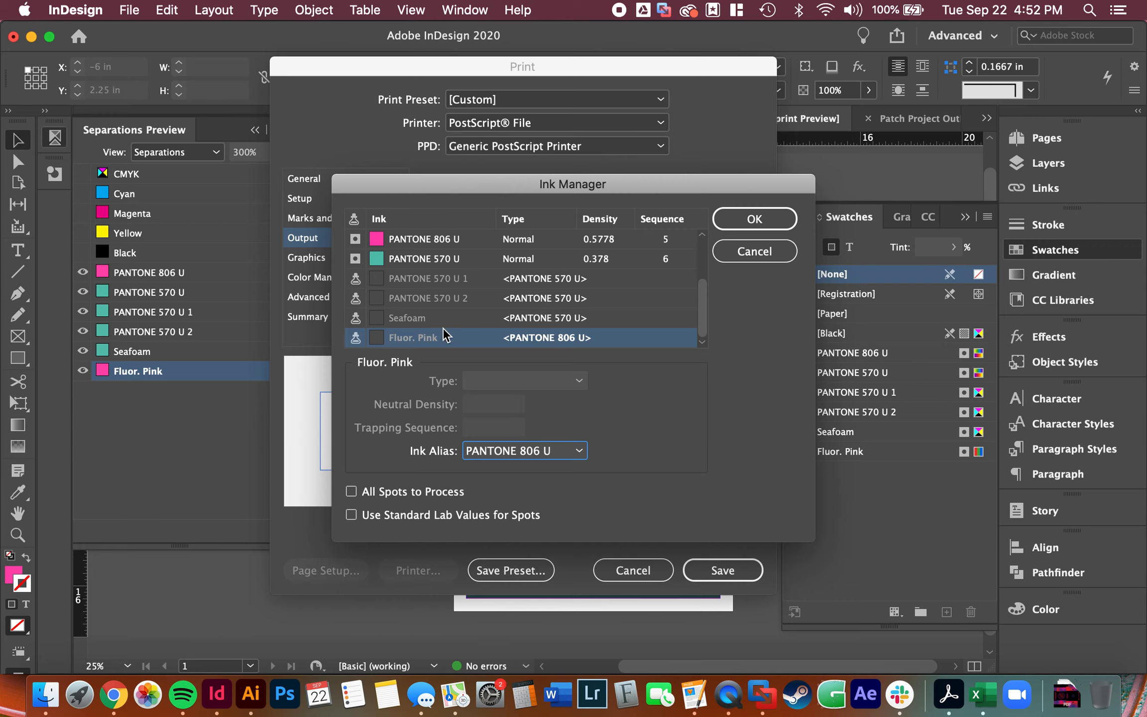
pyautogui.click(401, 238)
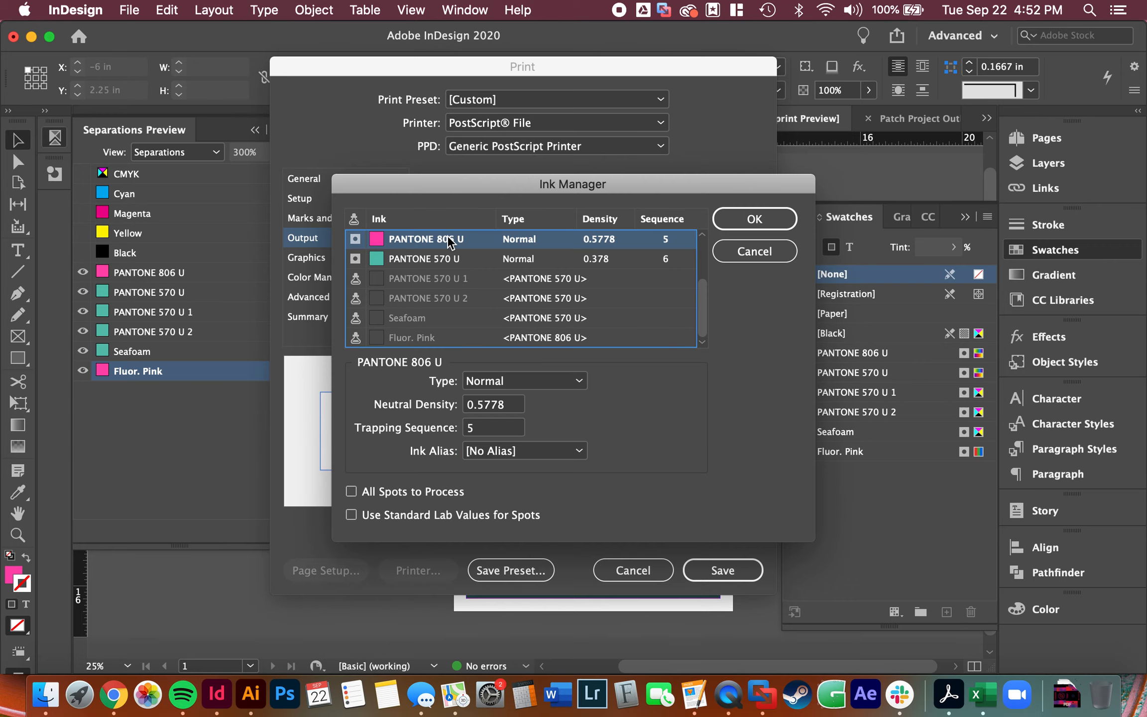
# Step: Review the aliased Fluor. Pink and PANTONE 570 U duplicates and apply the Ink Manager changes
pyautogui.click(425, 338)
pyautogui.click(398, 238)
pyautogui.scroll(2, 425, 276)
pyautogui.click(411, 294)
pyautogui.click(409, 281)
pyautogui.click(750, 223)
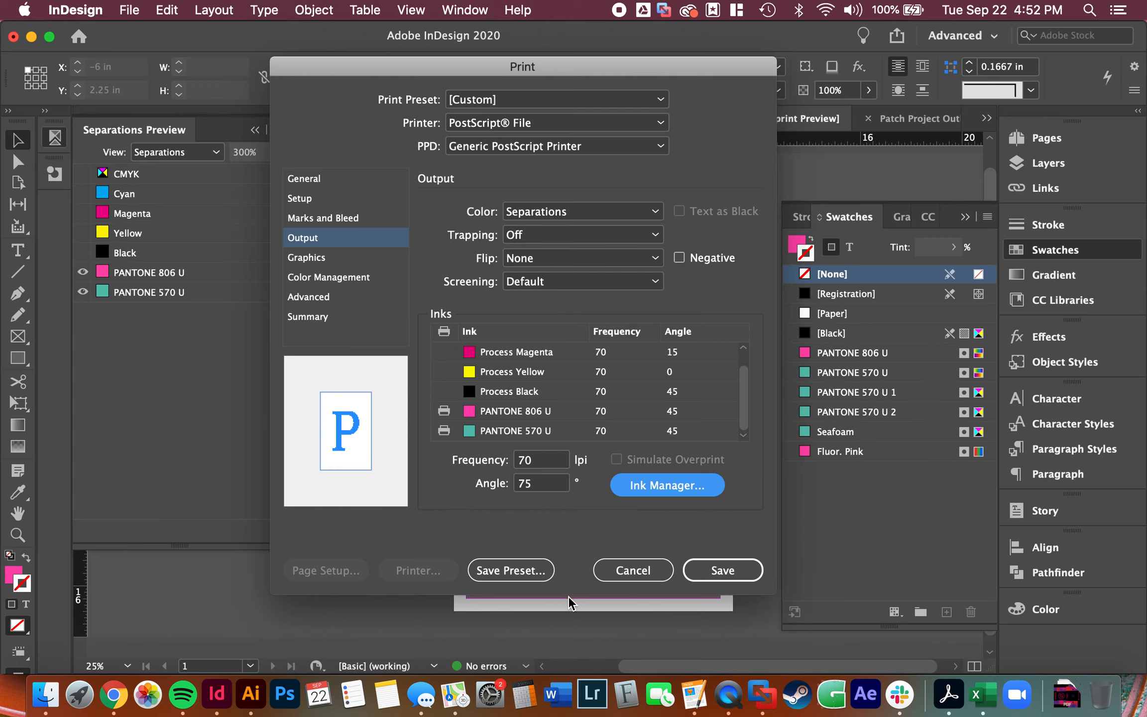
# Step: Leave the print settings without saving and preview the poster with the PANTONE 570 U plate hidden and shown again
pyautogui.click(640, 572)
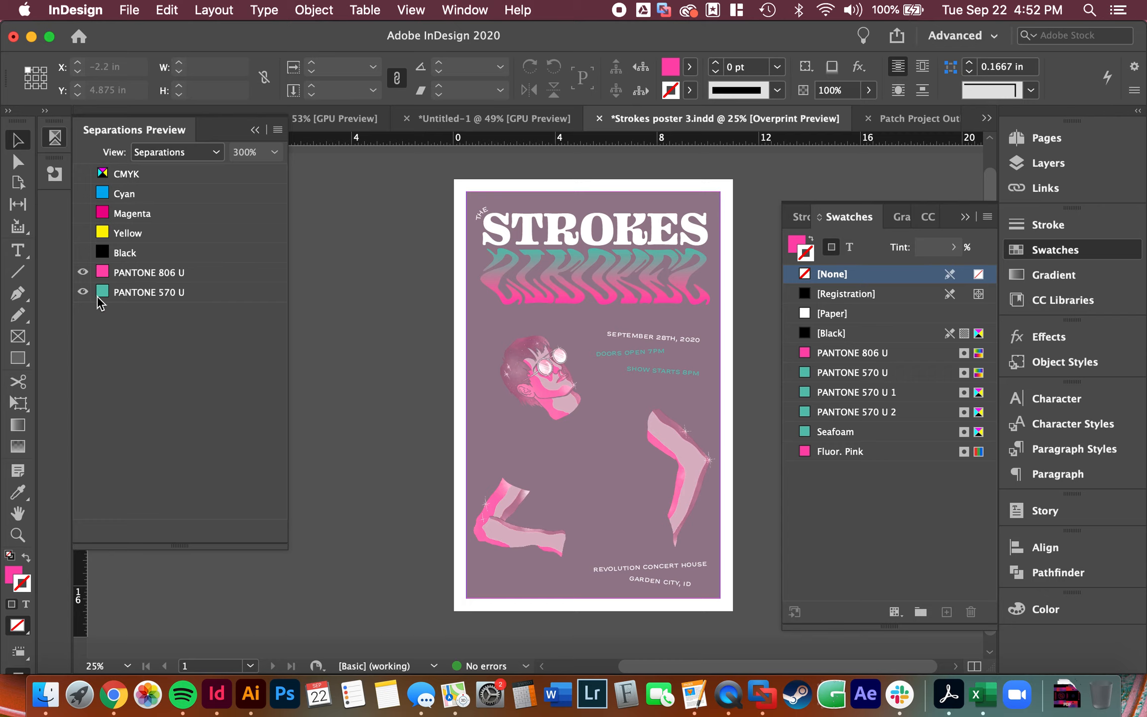
pyautogui.click(83, 291)
pyautogui.click(82, 292)
# Step: Reopen the print output settings and leave PANTONE 570 U as the only ink enabled for printing
pyautogui.click(131, 7)
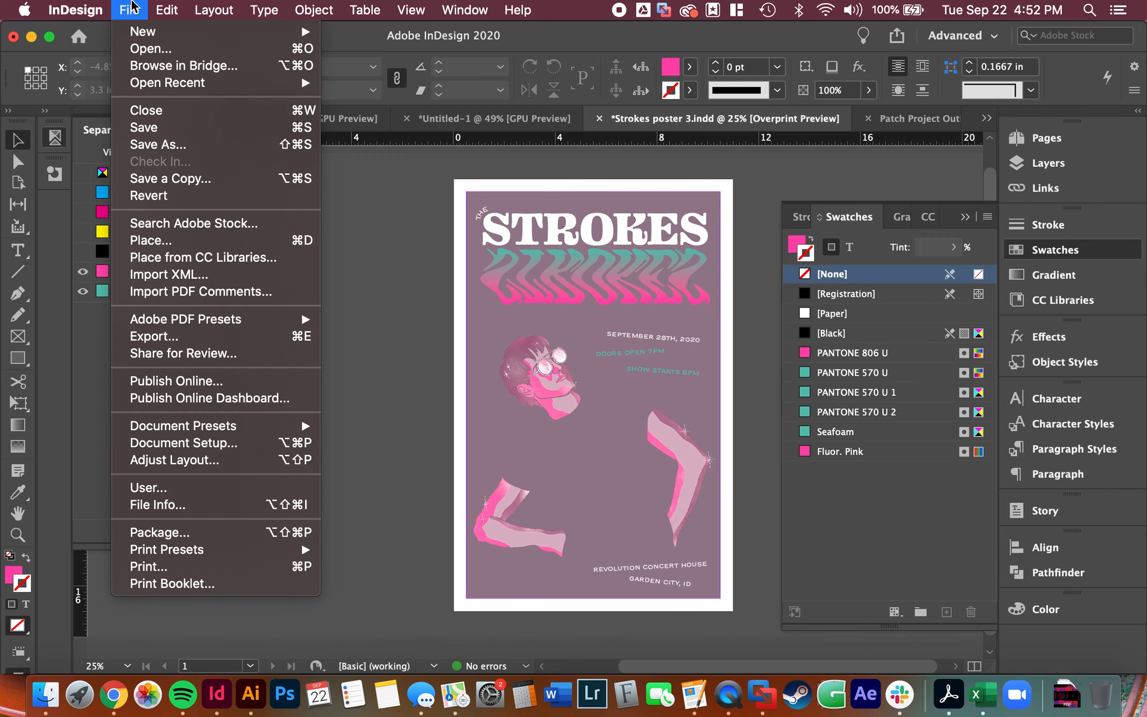
pyautogui.click(178, 567)
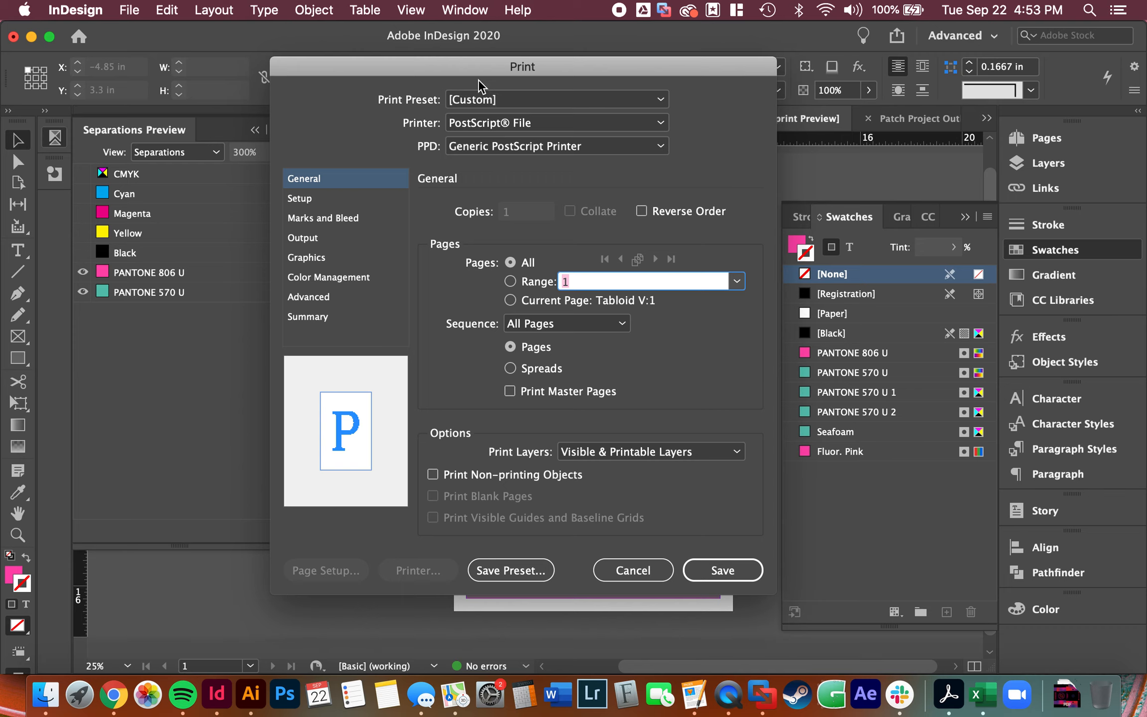
pyautogui.click(331, 198)
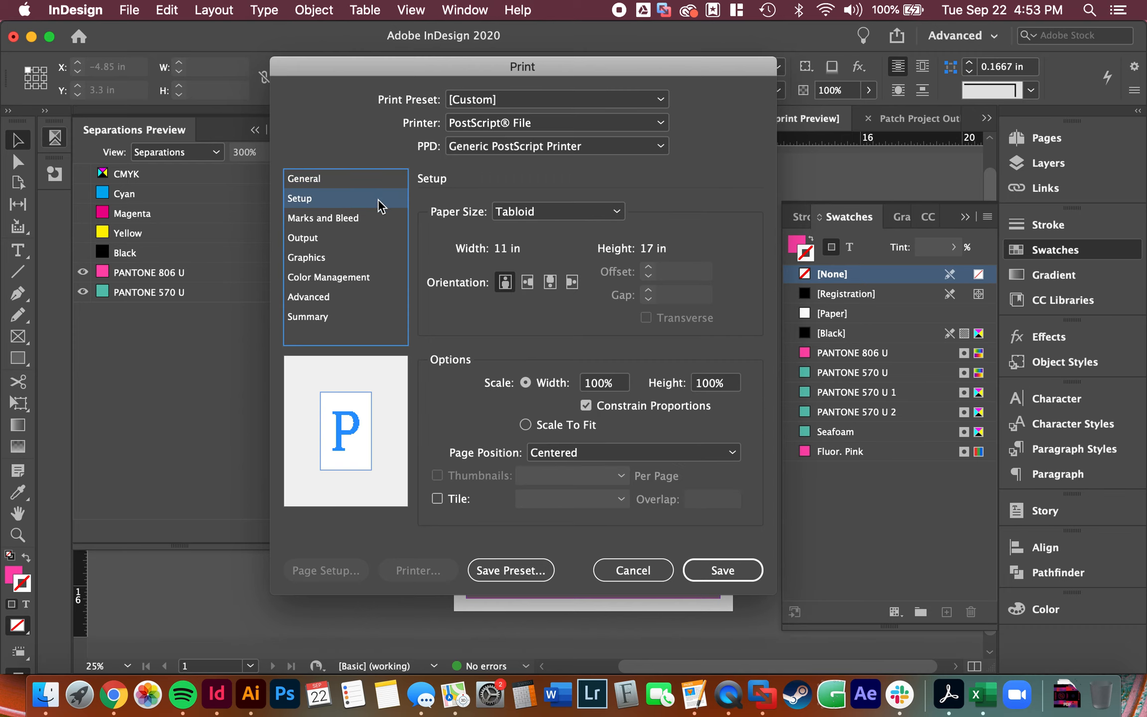
pyautogui.click(343, 238)
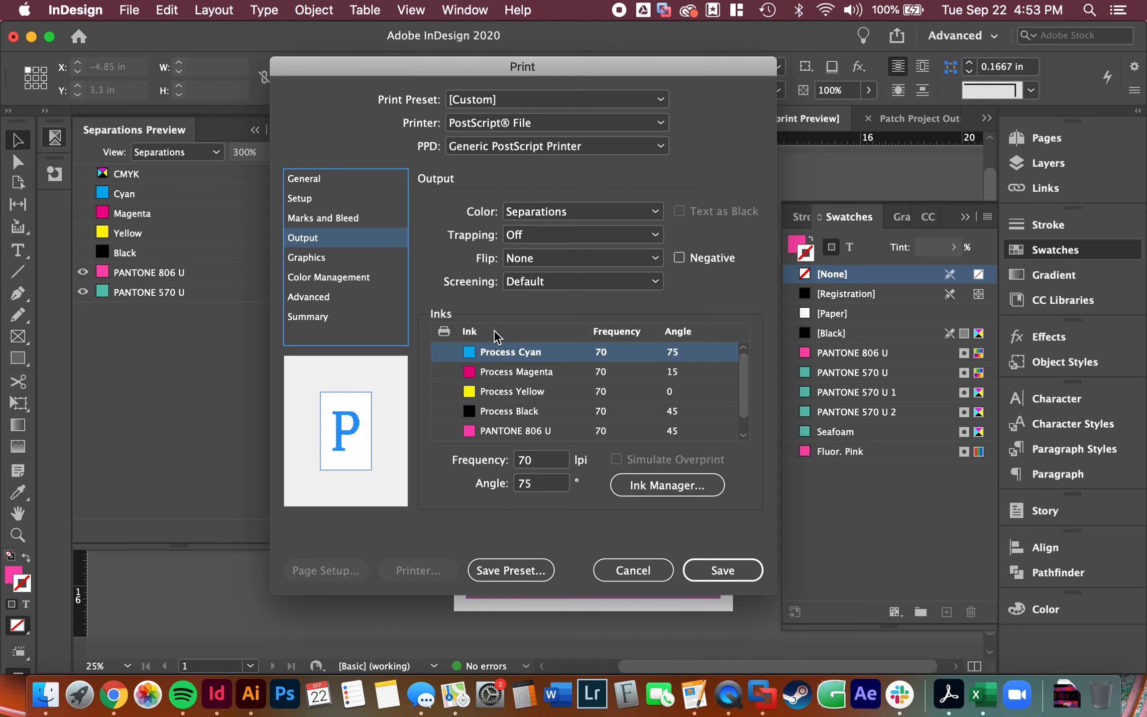
pyautogui.scroll(-1, 488, 418)
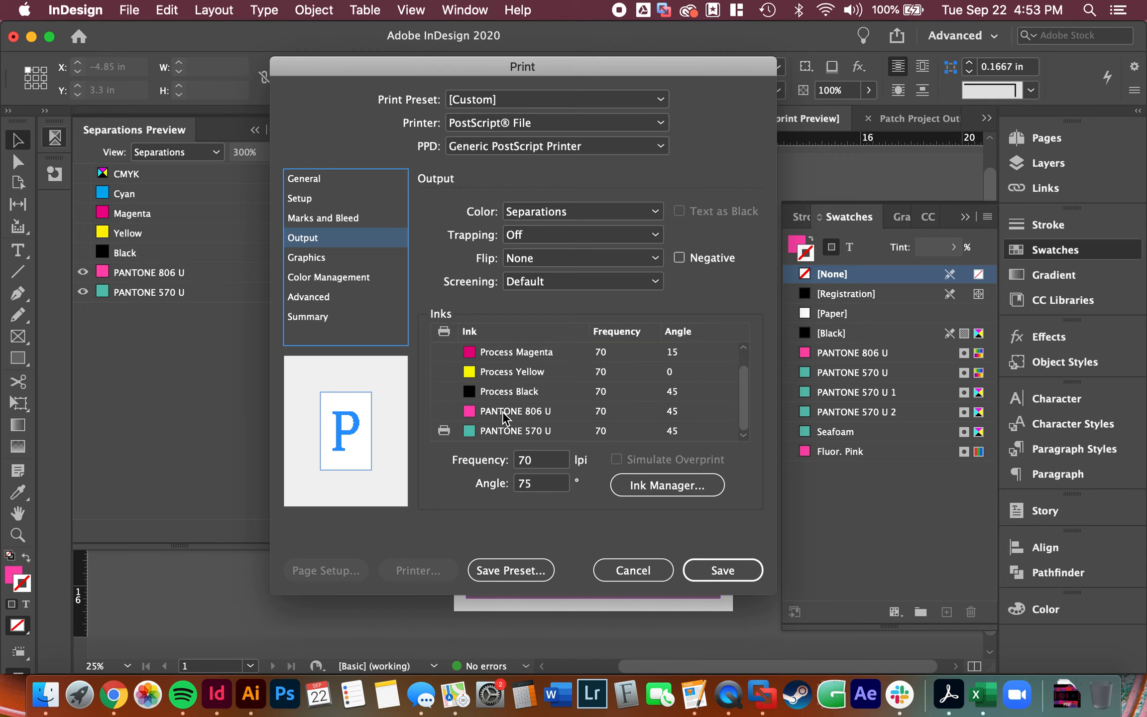
pyautogui.click(446, 434)
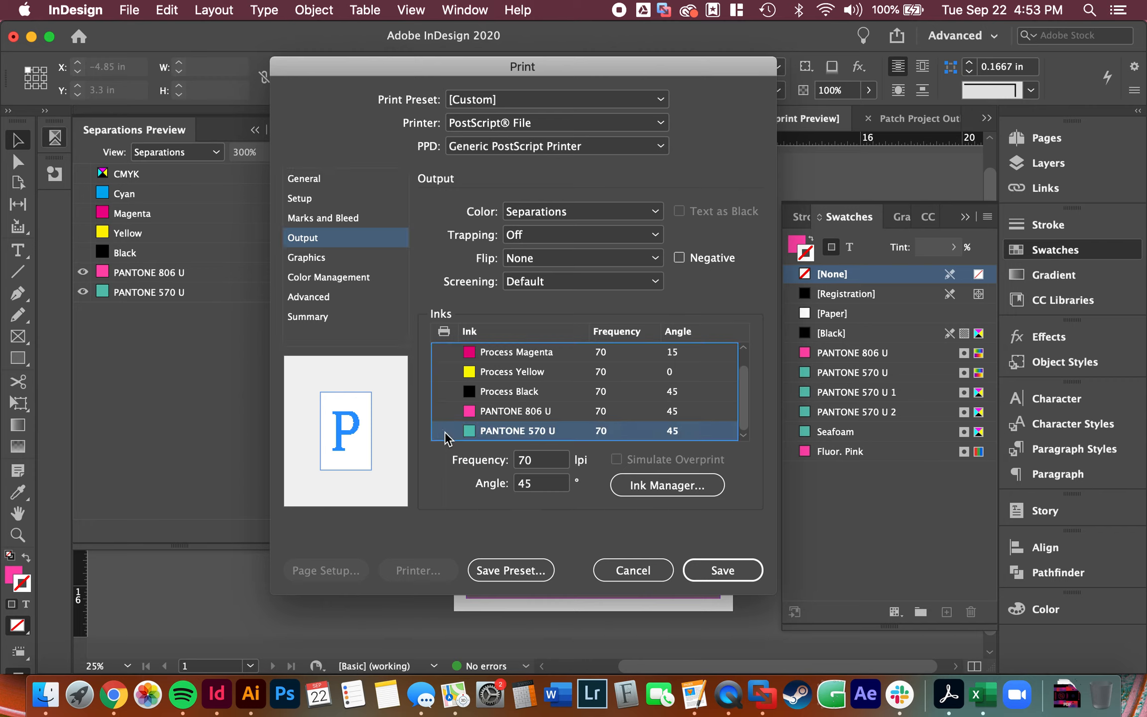
pyautogui.click(444, 432)
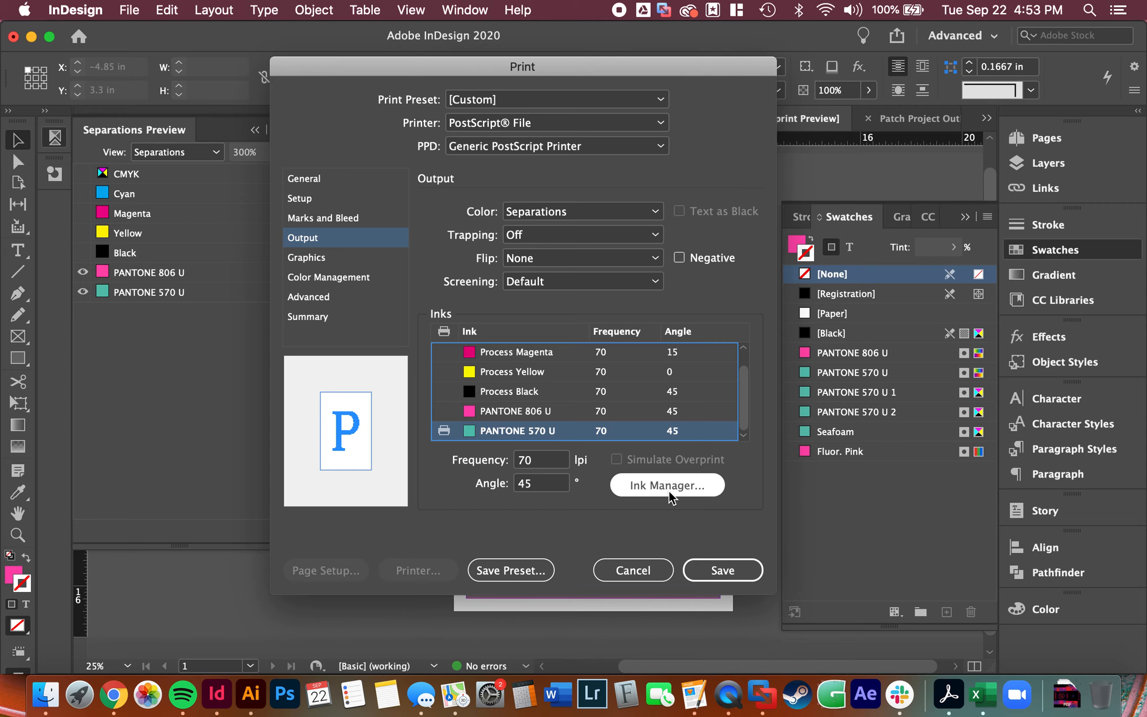
# Step: Try to save the PostScript file as seafoam test in My Drive, replacing the existing file
pyautogui.click(724, 571)
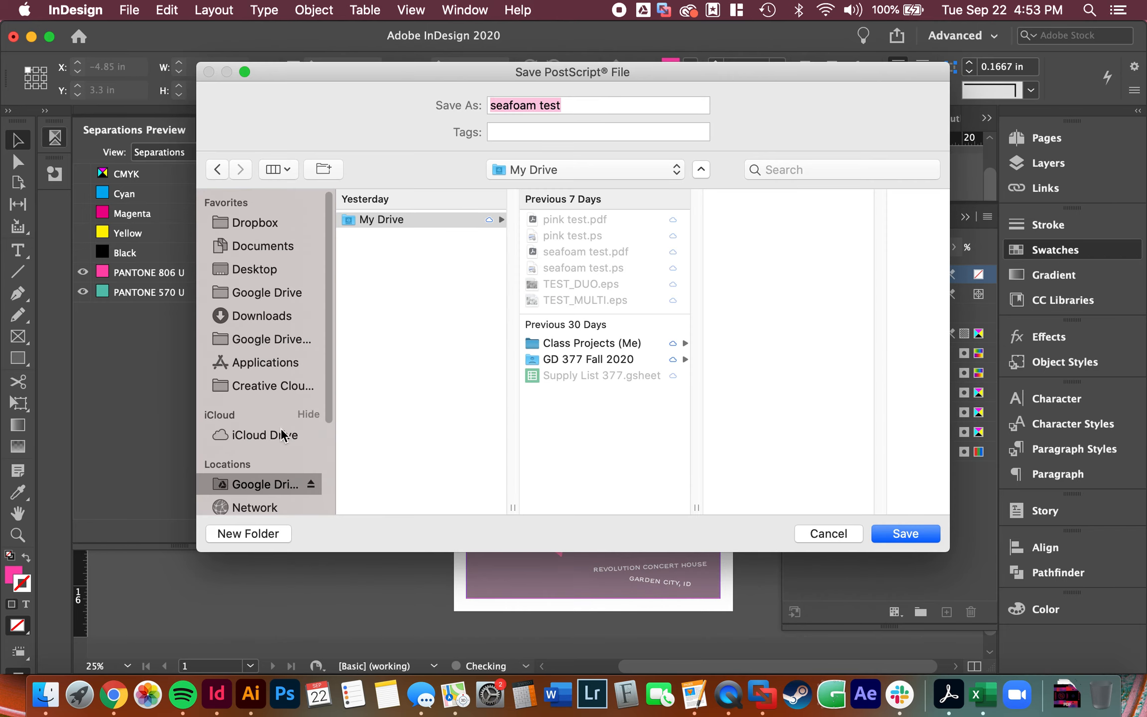
pyautogui.click(393, 221)
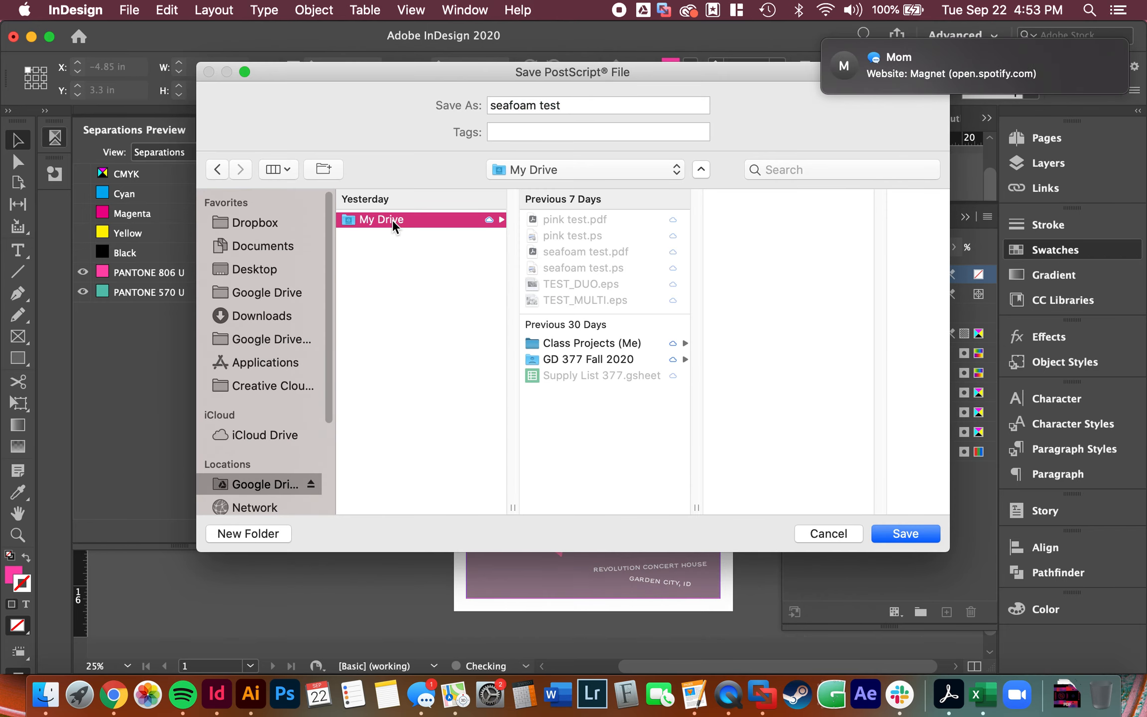
pyautogui.moveTo(1097, 64)
pyautogui.press('XF86AudioMute')
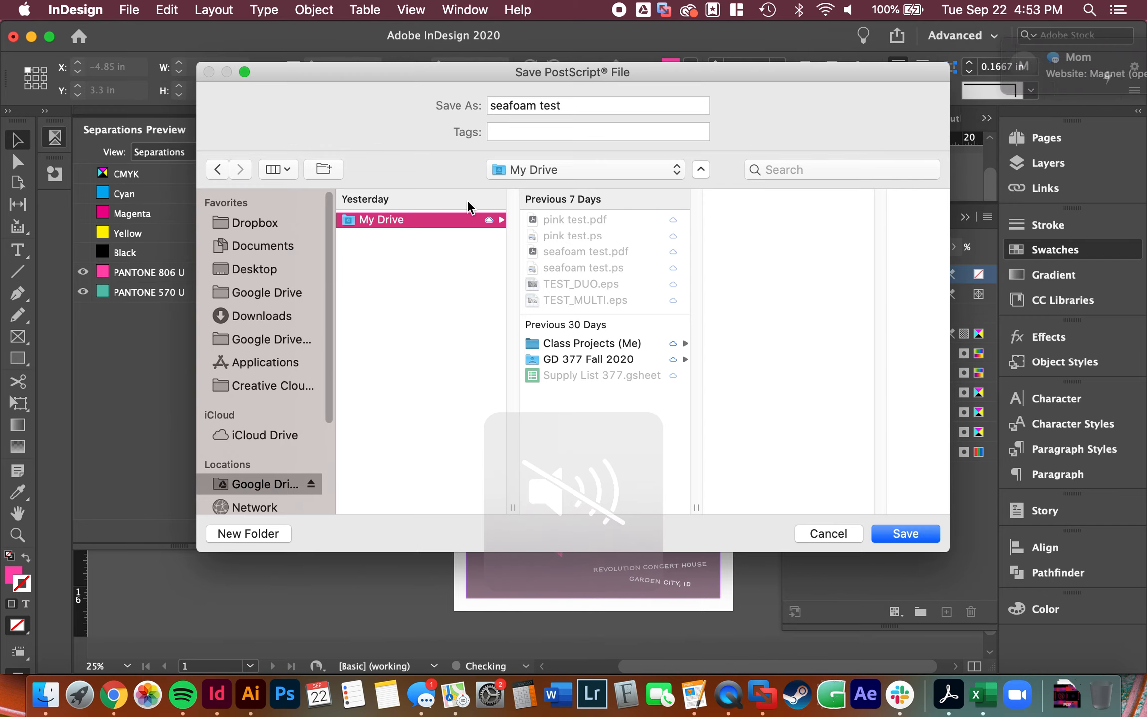
pyautogui.click(567, 112)
pyautogui.click(905, 533)
pyautogui.click(695, 191)
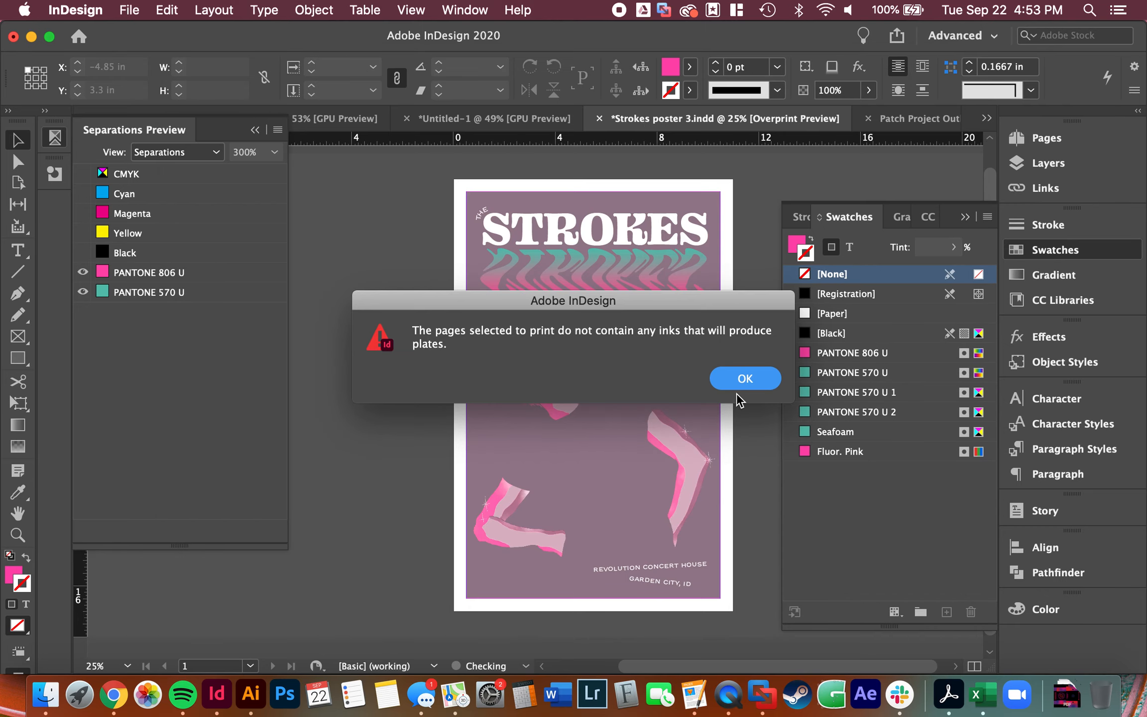
pyautogui.click(745, 379)
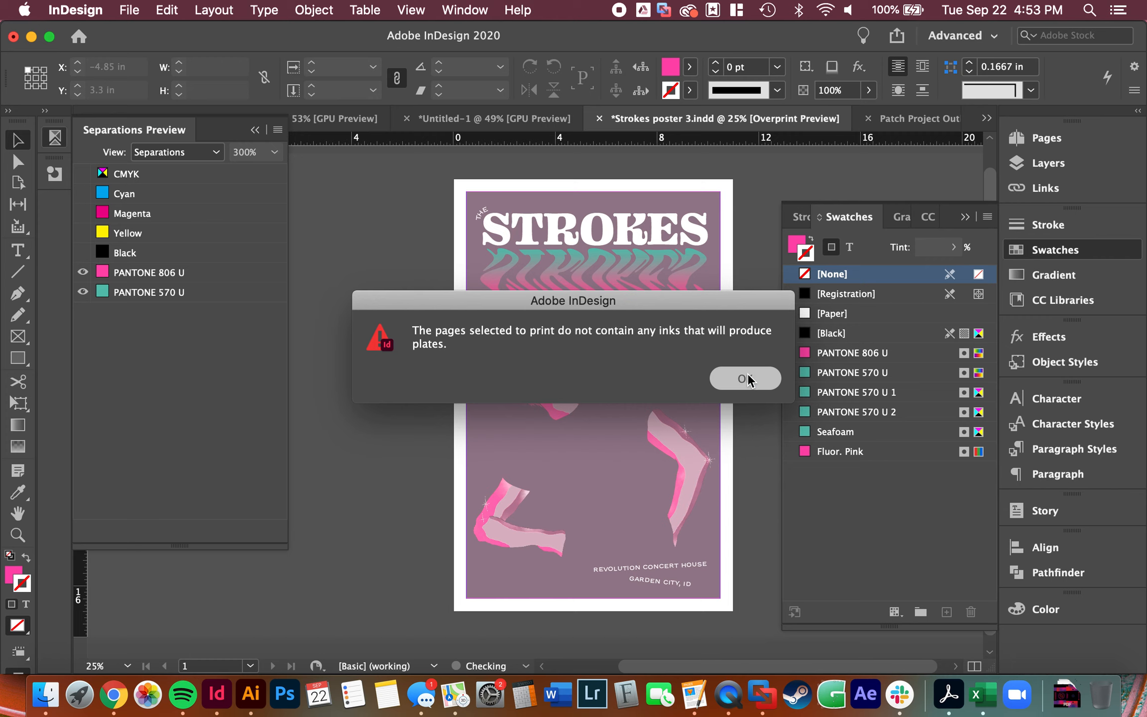
# Step: Enable only the PANTONE 570 U ink for print output and save the PostScript file as seafoam test in My Drive
pyautogui.click(129, 10)
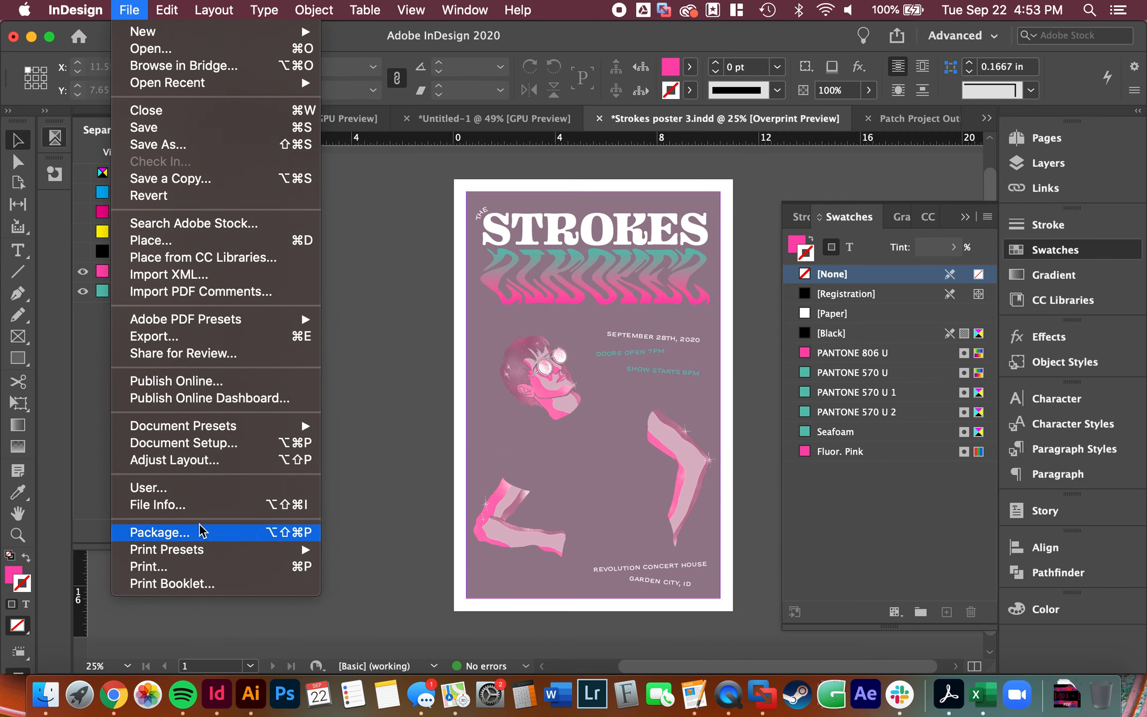
pyautogui.click(207, 566)
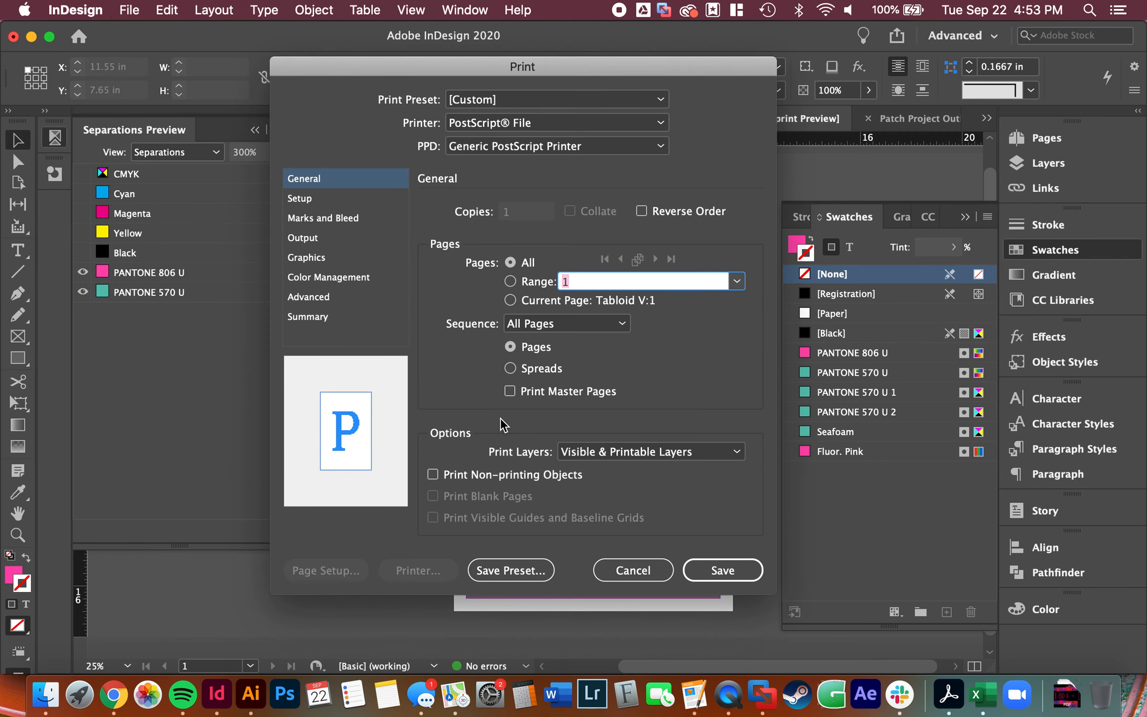
pyautogui.click(319, 239)
pyautogui.scroll(-1, 567, 414)
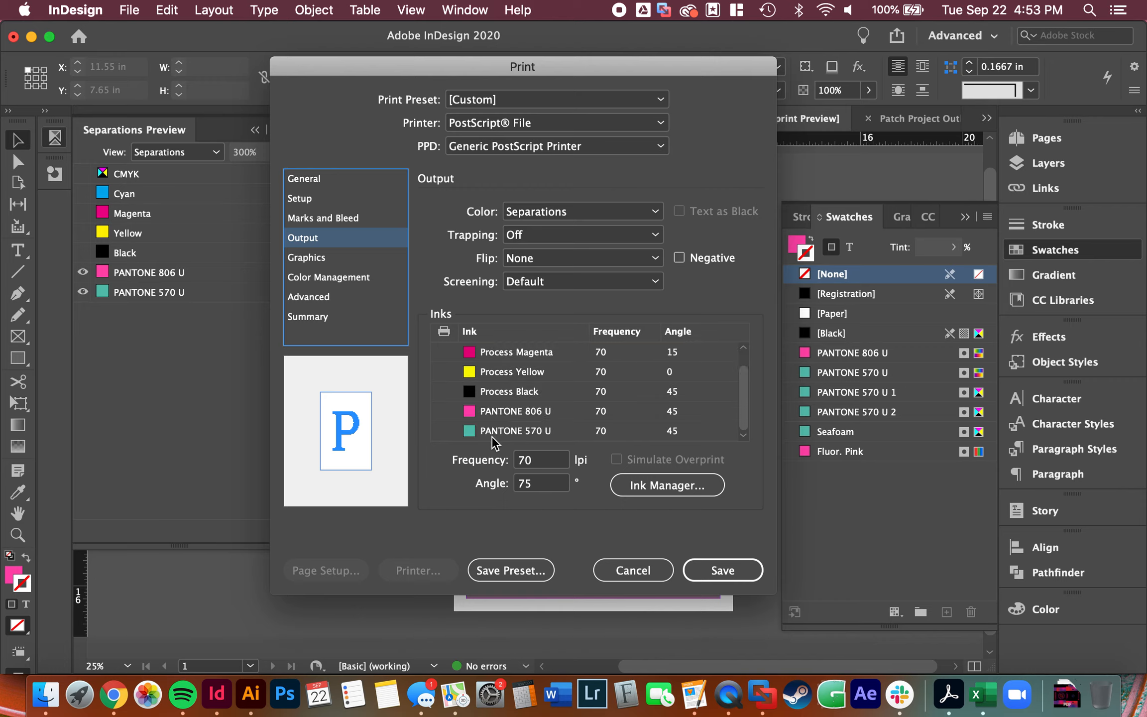
pyautogui.click(445, 430)
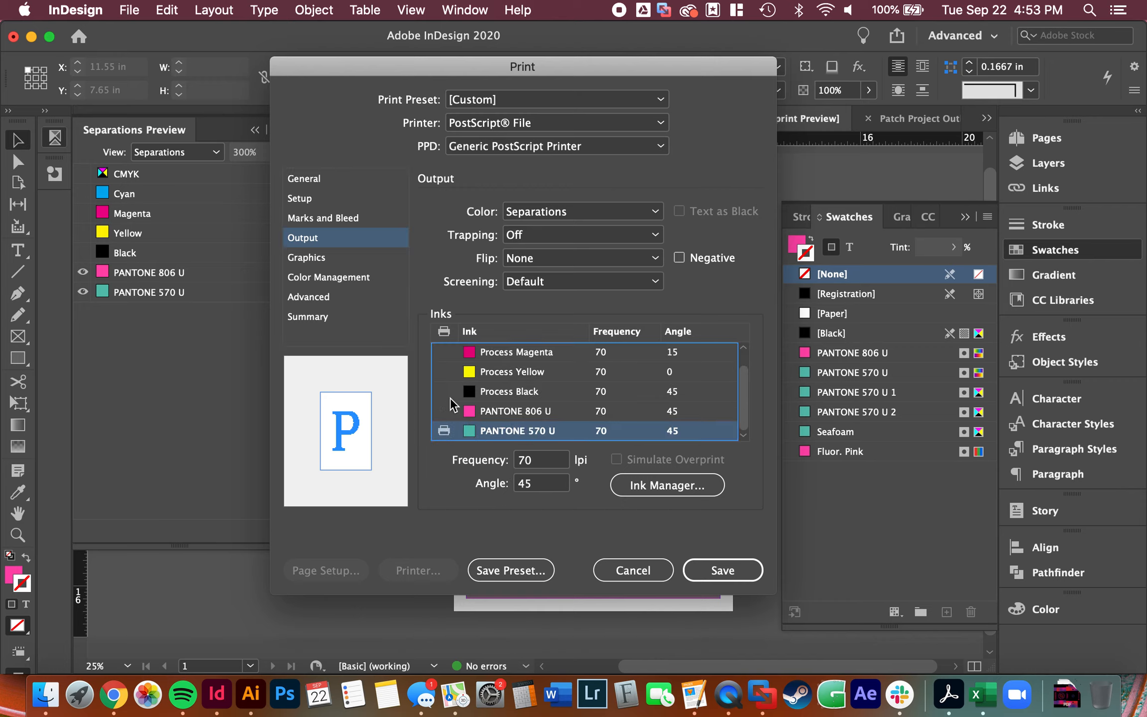
pyautogui.click(730, 580)
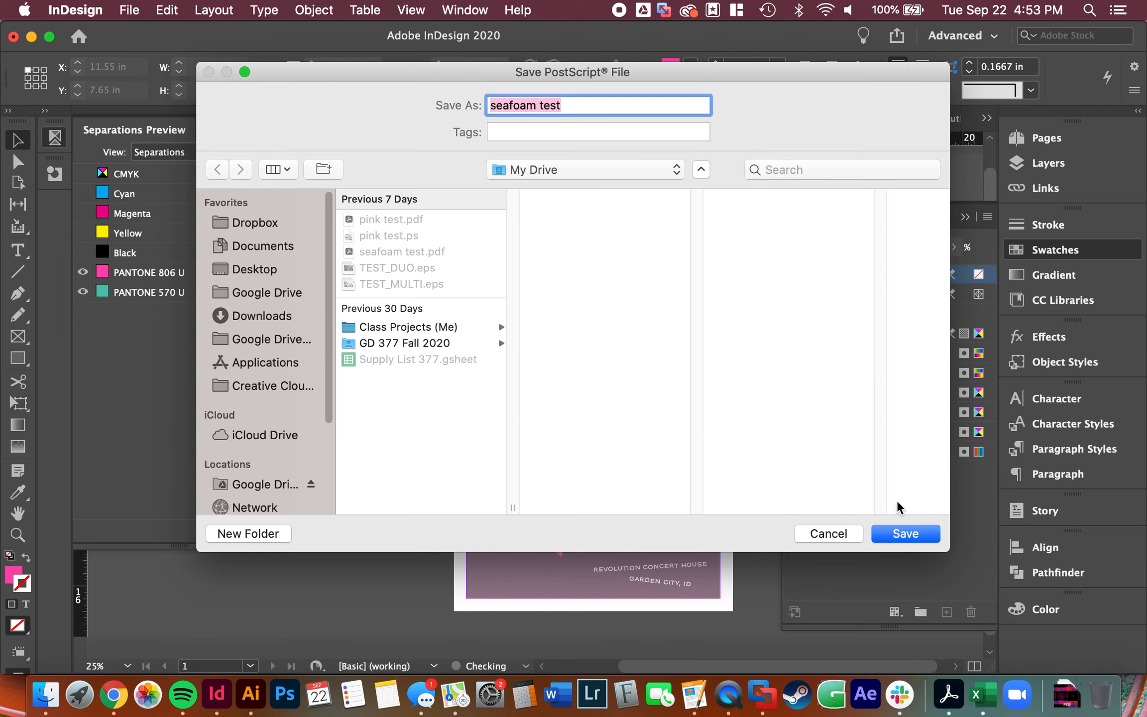
pyautogui.click(908, 534)
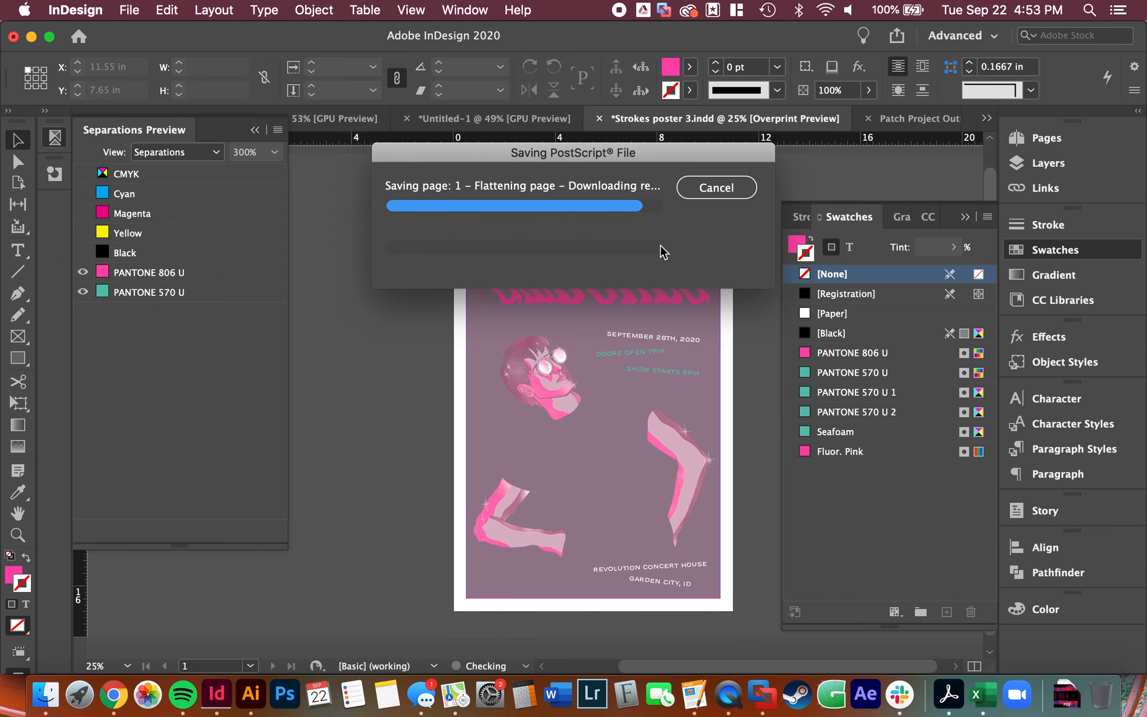
# Step: Enable the PANTONE 806 U ink and disable PANTONE 570 U in the print output settings
pyautogui.click(128, 10)
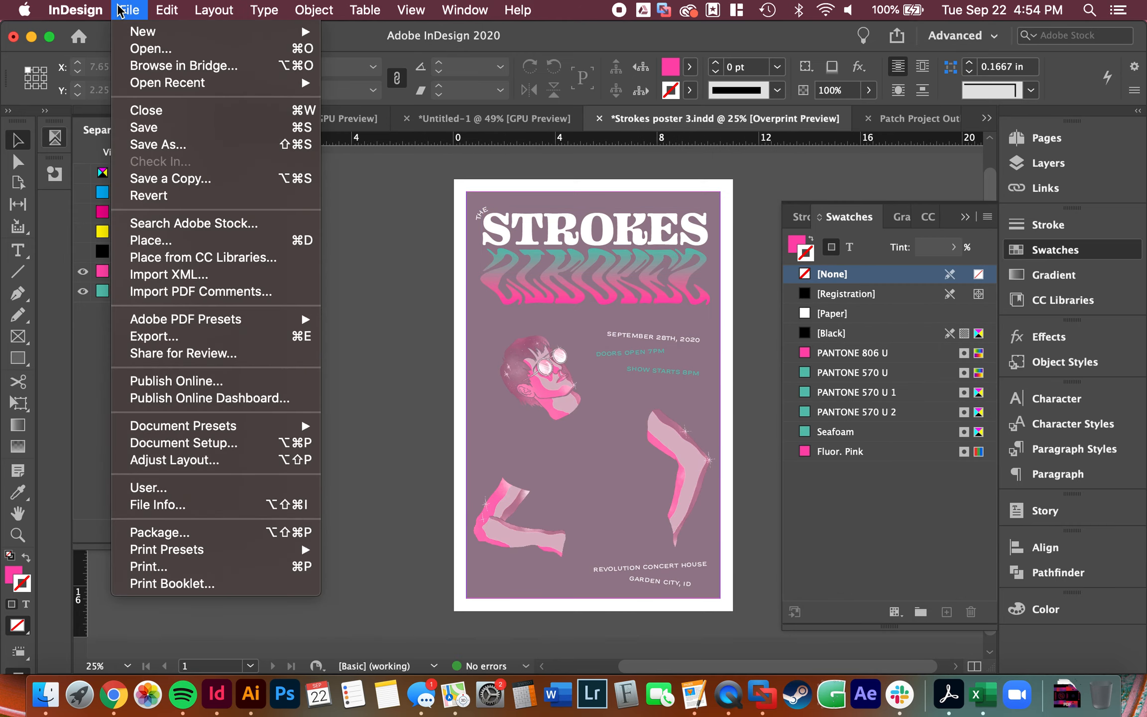
pyautogui.click(231, 567)
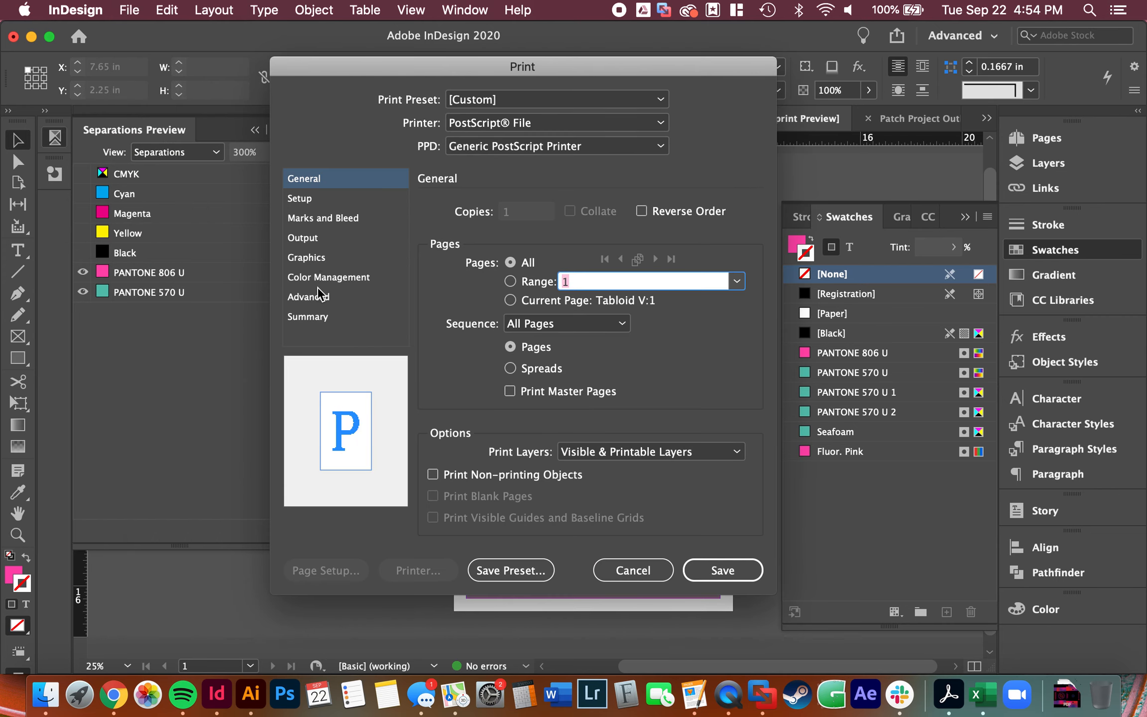
pyautogui.click(304, 237)
pyautogui.click(447, 417)
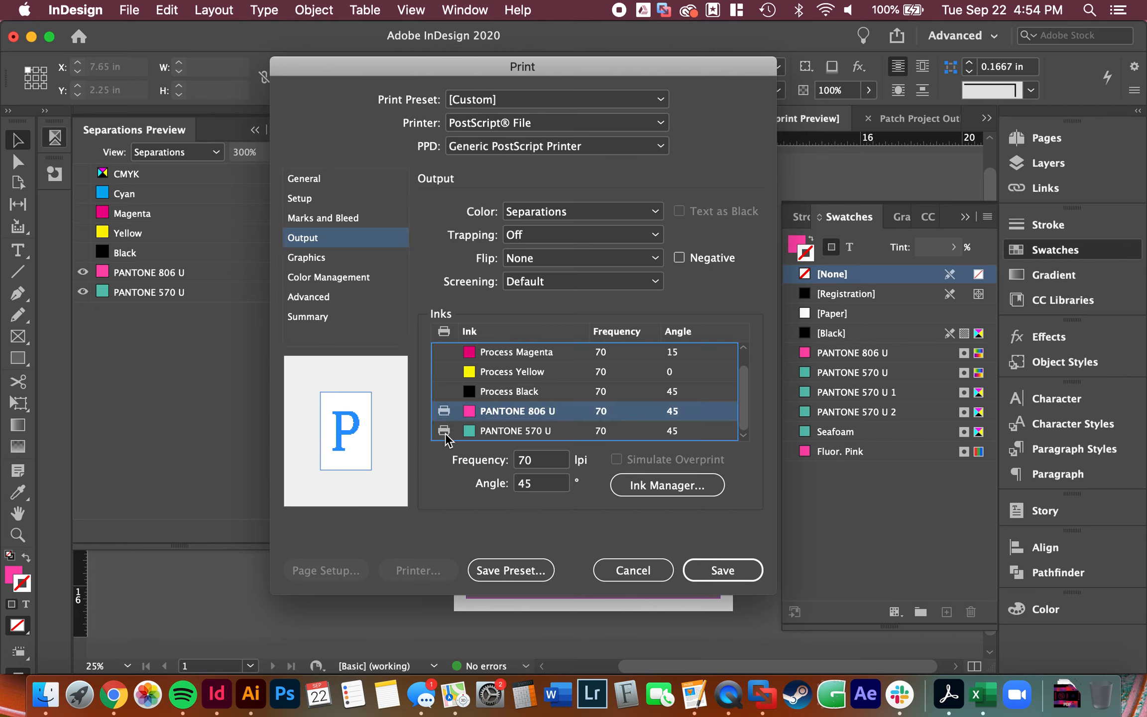
pyautogui.click(447, 432)
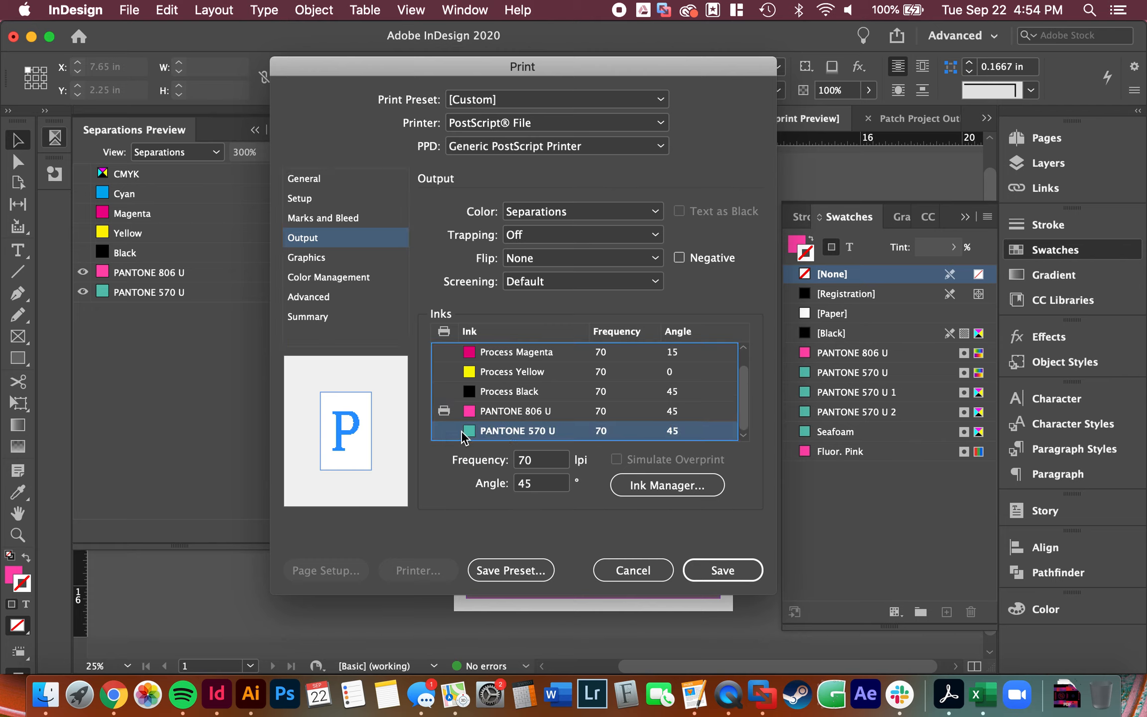
pyautogui.click(504, 413)
# Step: Save the PostScript file as pink test in My Drive, replacing the existing file
pyautogui.click(716, 567)
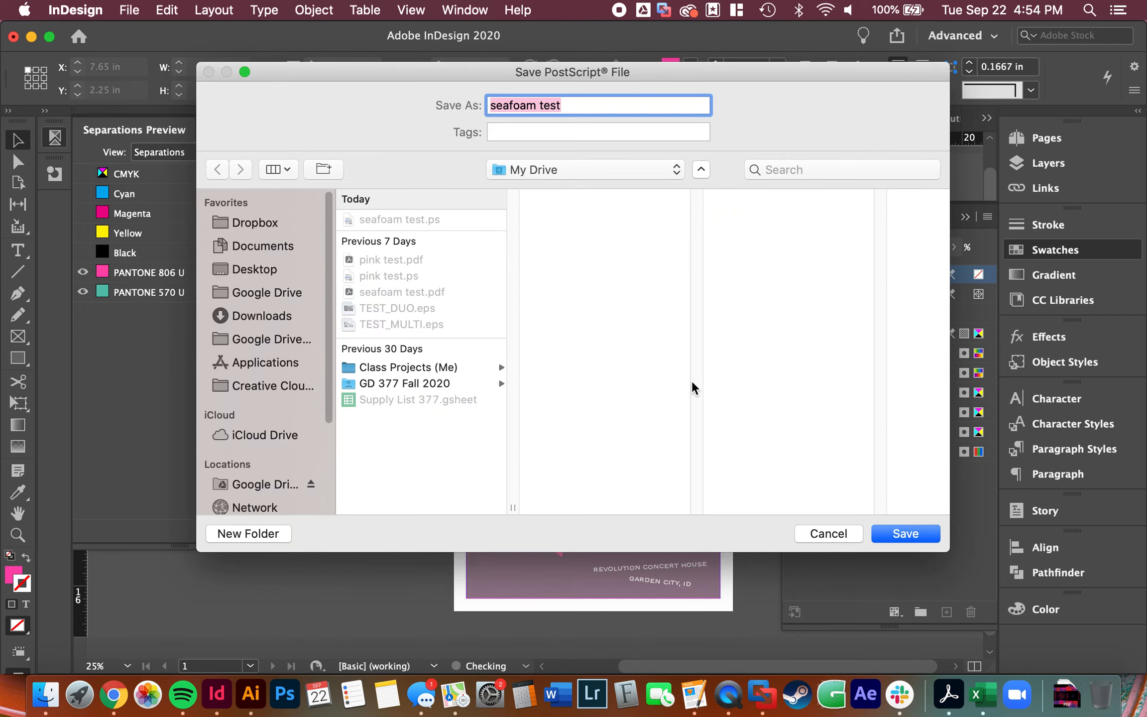
pyautogui.click(407, 279)
pyautogui.click(884, 531)
pyautogui.click(687, 187)
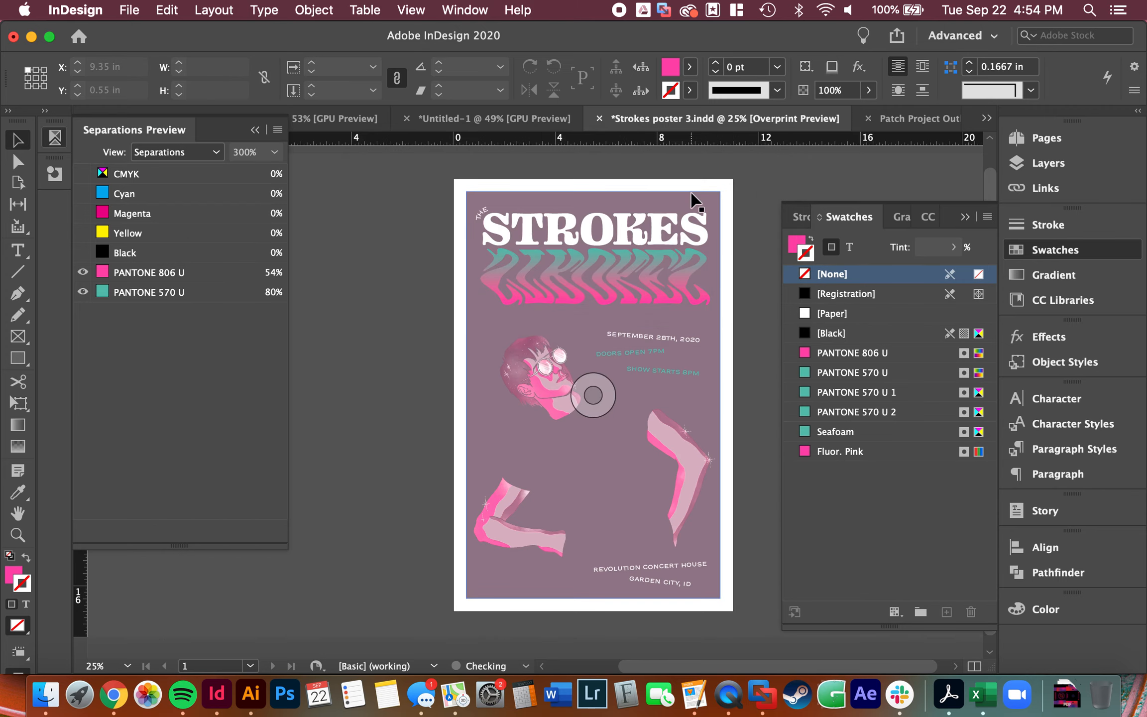
# Step: Switch to Finder and open the My Drive folder on the mounted Google Drive
pyautogui.click(46, 695)
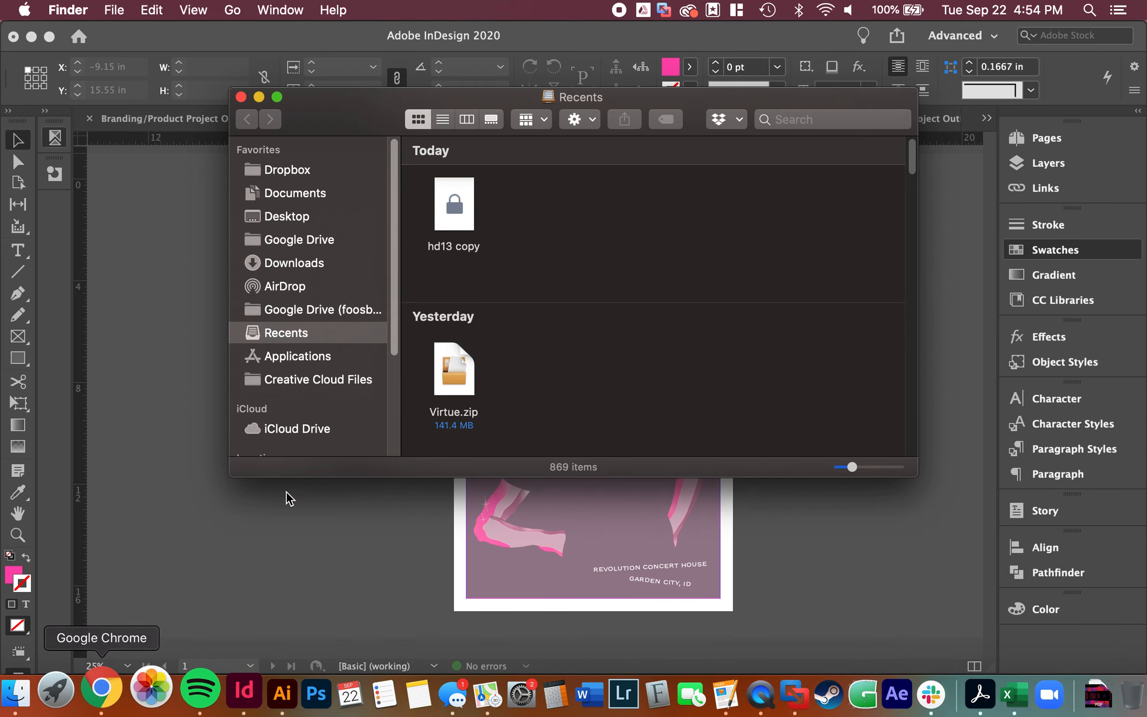
pyautogui.click(312, 311)
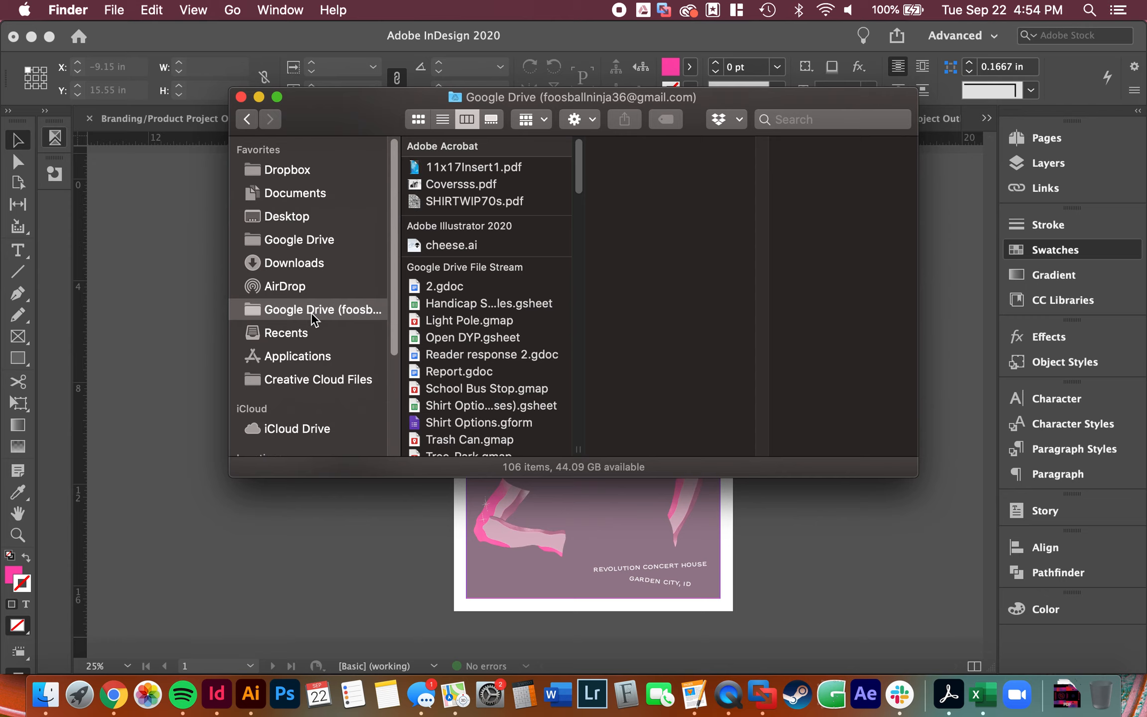
pyautogui.scroll(-4, 296, 393)
pyautogui.click(277, 381)
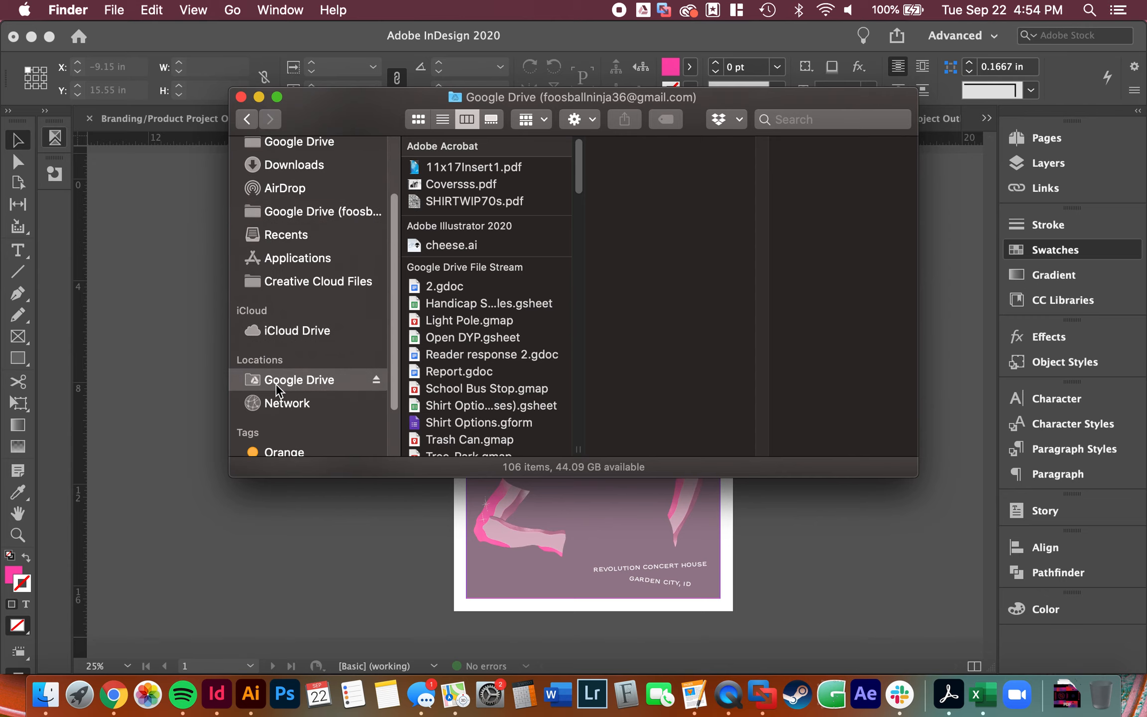
pyautogui.click(452, 149)
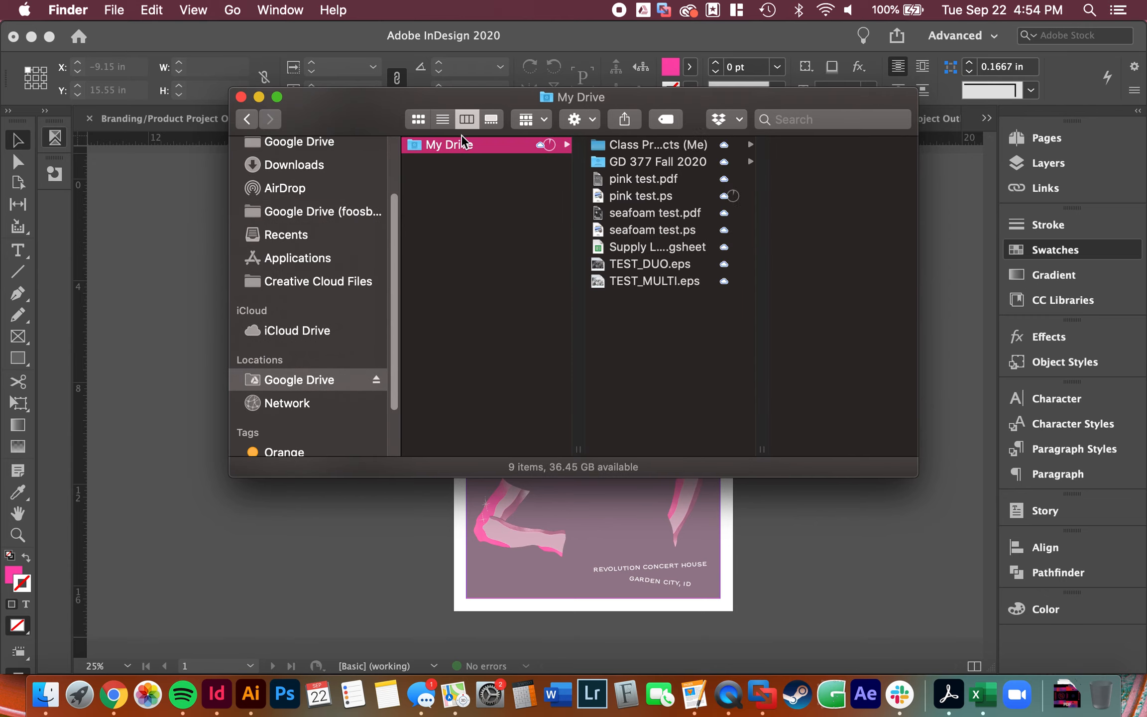
# Step: Open pink test.ps and seafoam test.ps together in Acrobat Distiller and approve converting both to PDF with the RISO settings
pyautogui.click(640, 197)
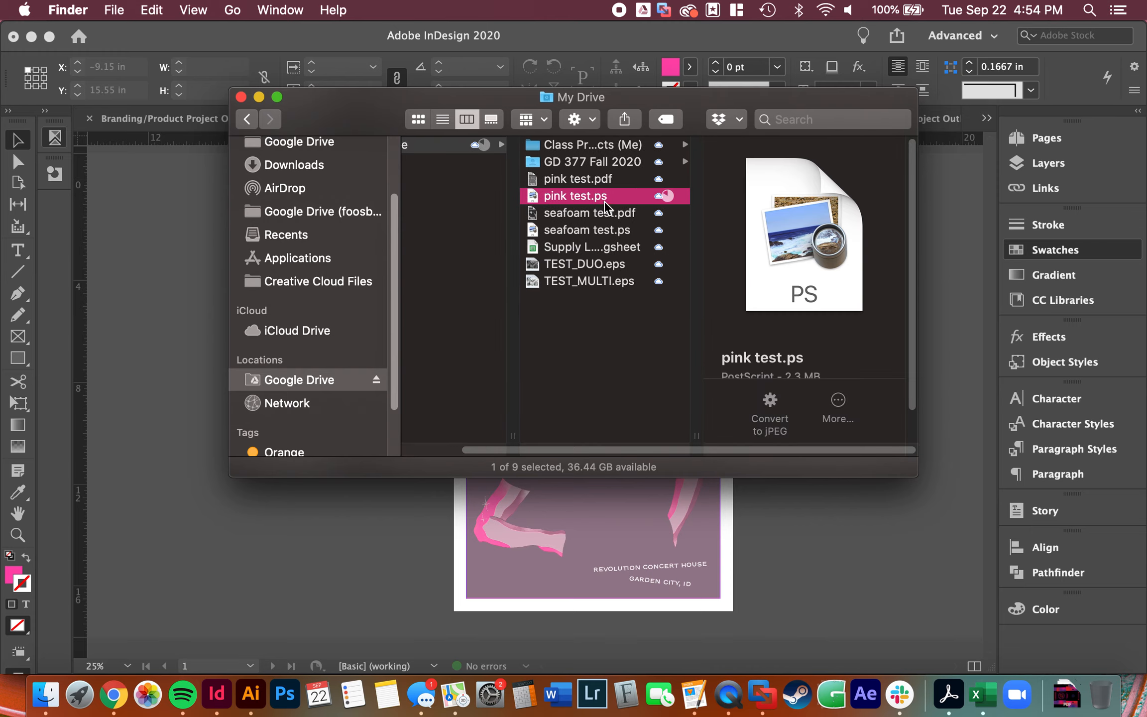
pyautogui.click(575, 233)
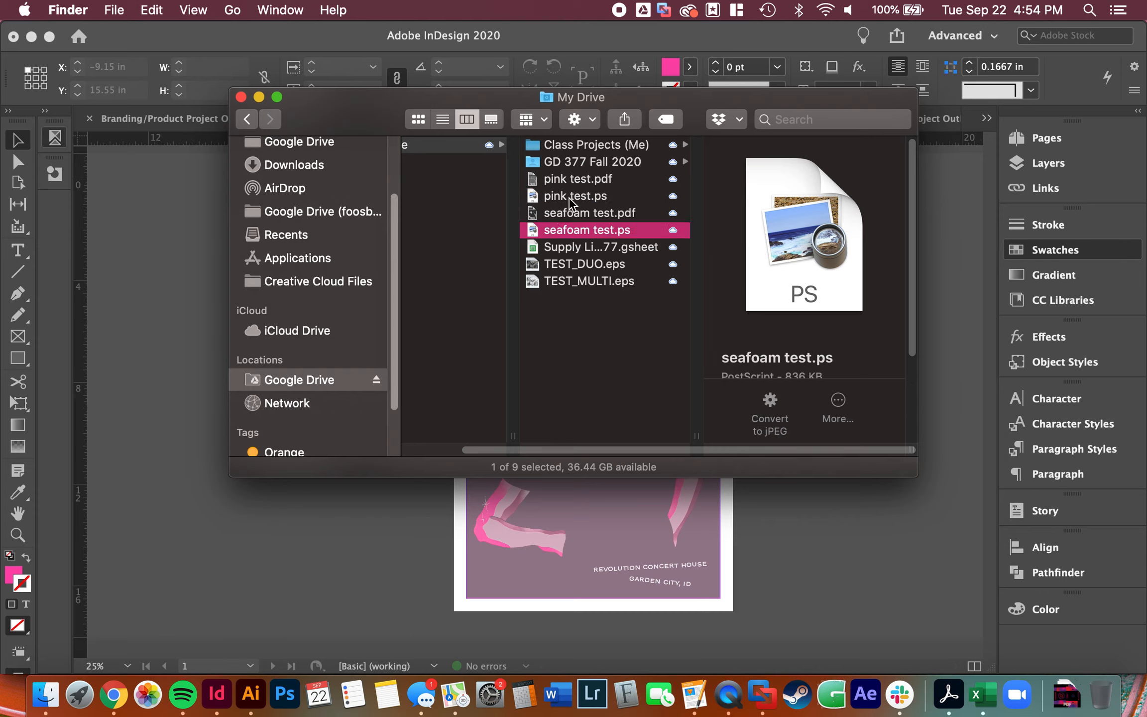
pyautogui.click(567, 196)
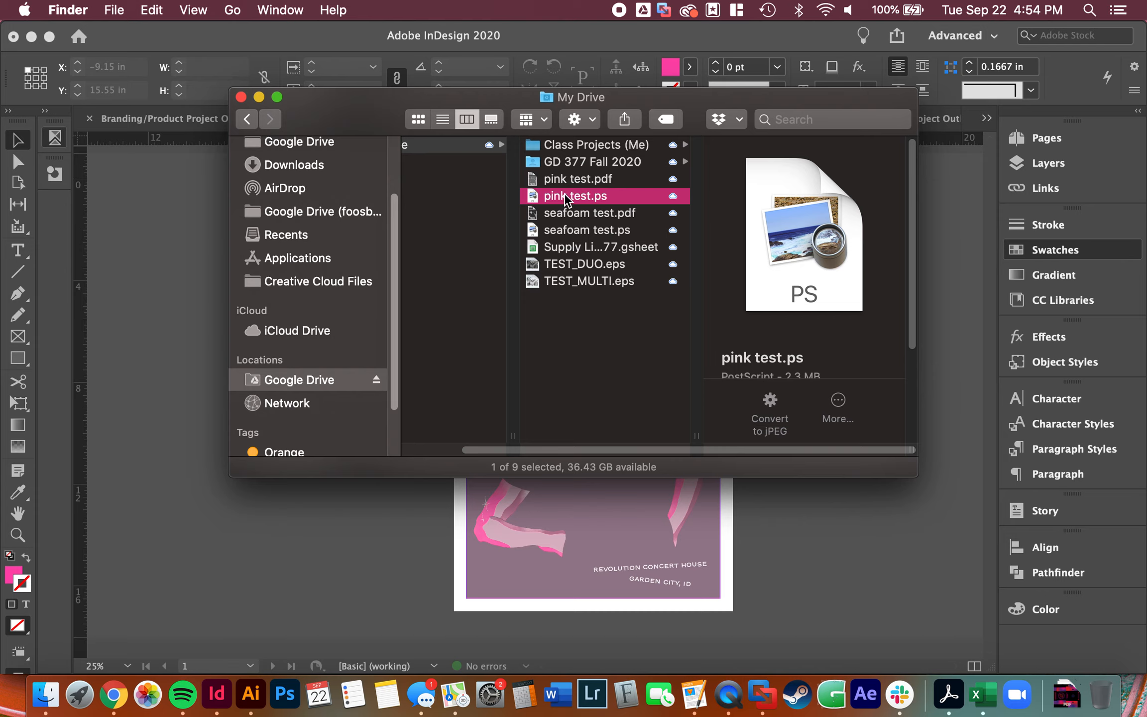
pyautogui.keyDown('super'); pyautogui.click(585, 231); pyautogui.keyUp('super')
pyautogui.rightClick(584, 232)
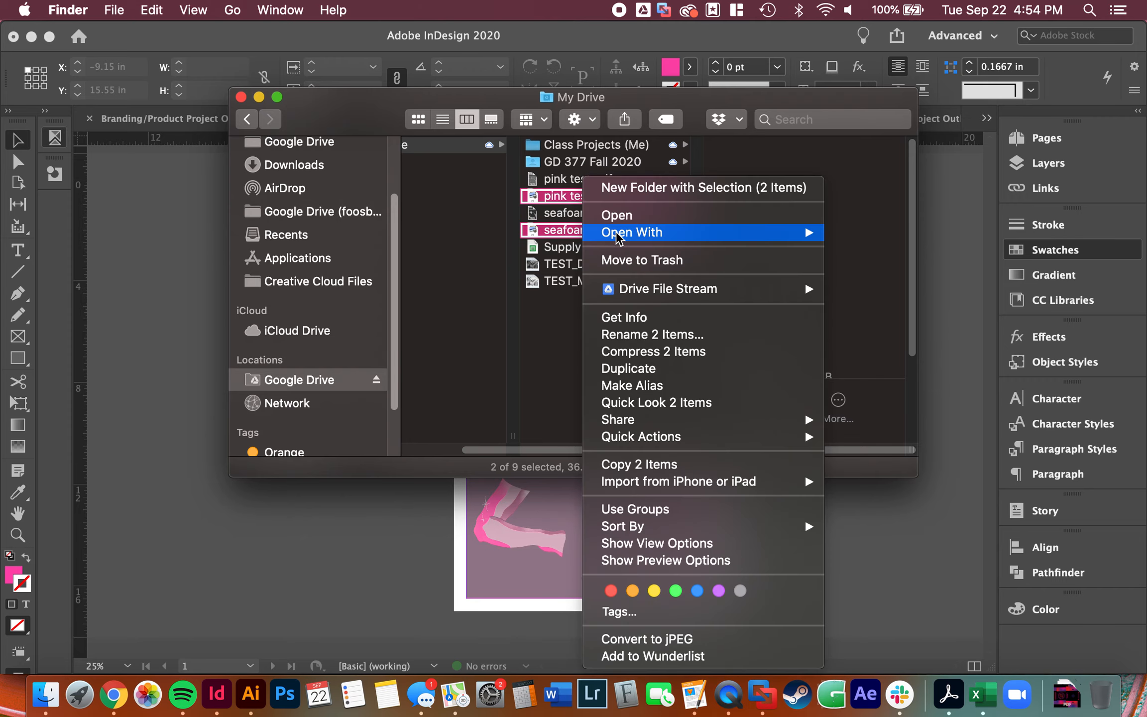
pyautogui.moveTo(617, 238)
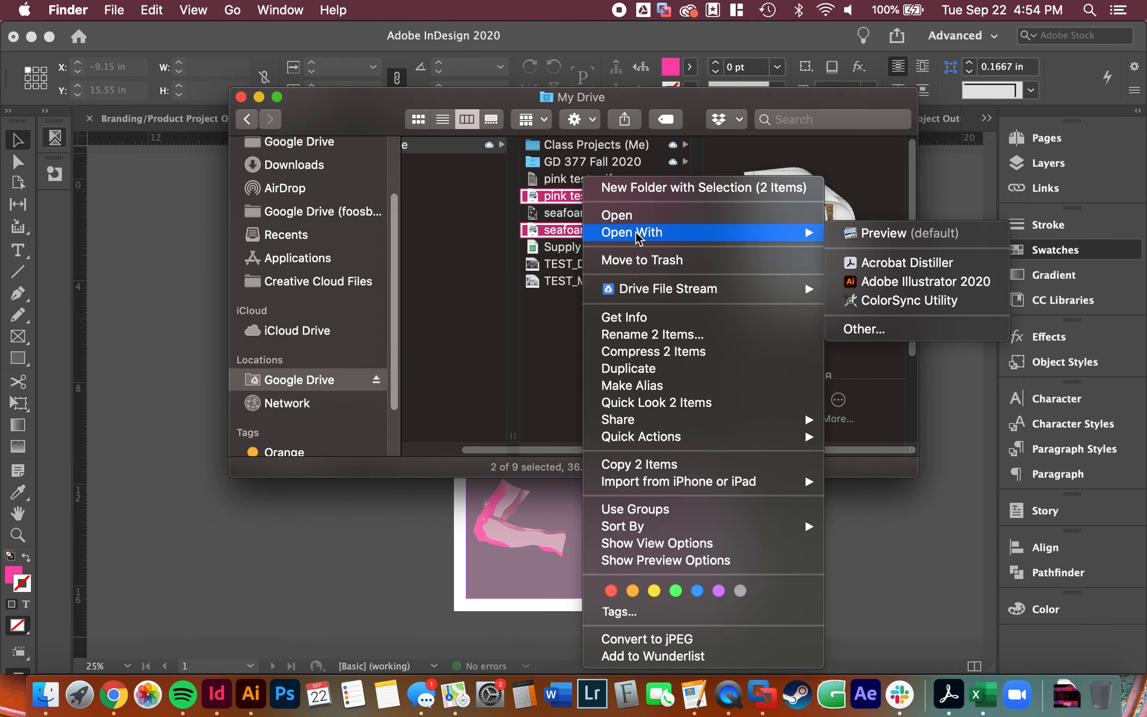
pyautogui.click(958, 266)
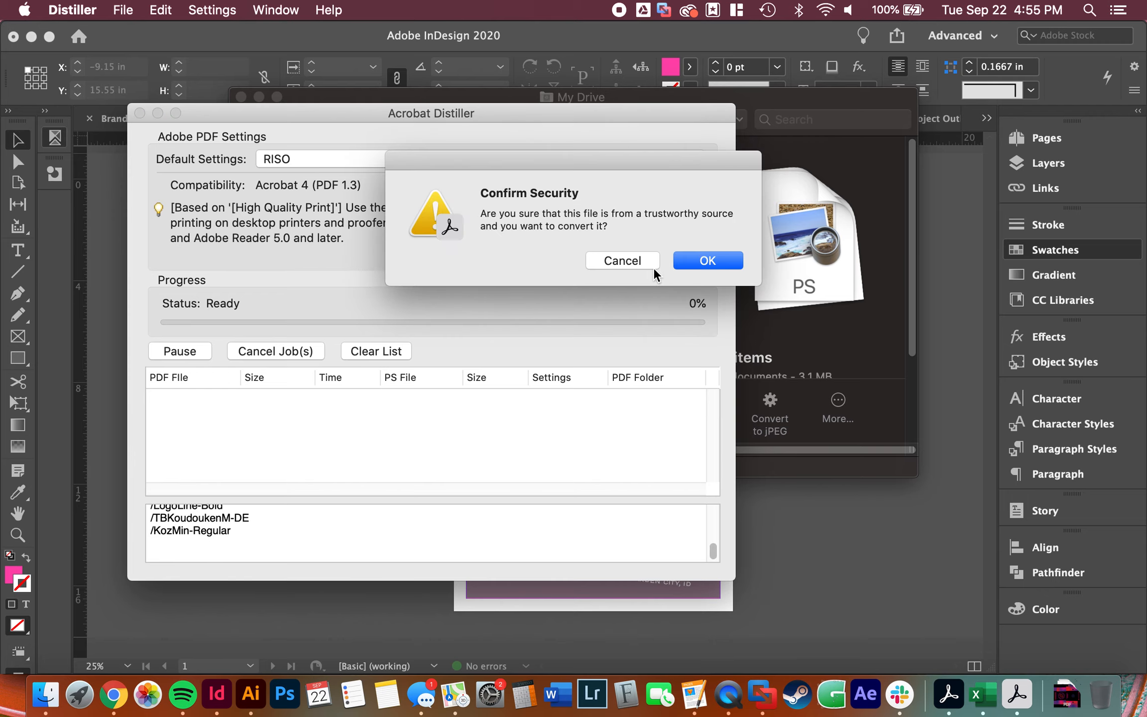
pyautogui.click(724, 261)
pyautogui.click(724, 262)
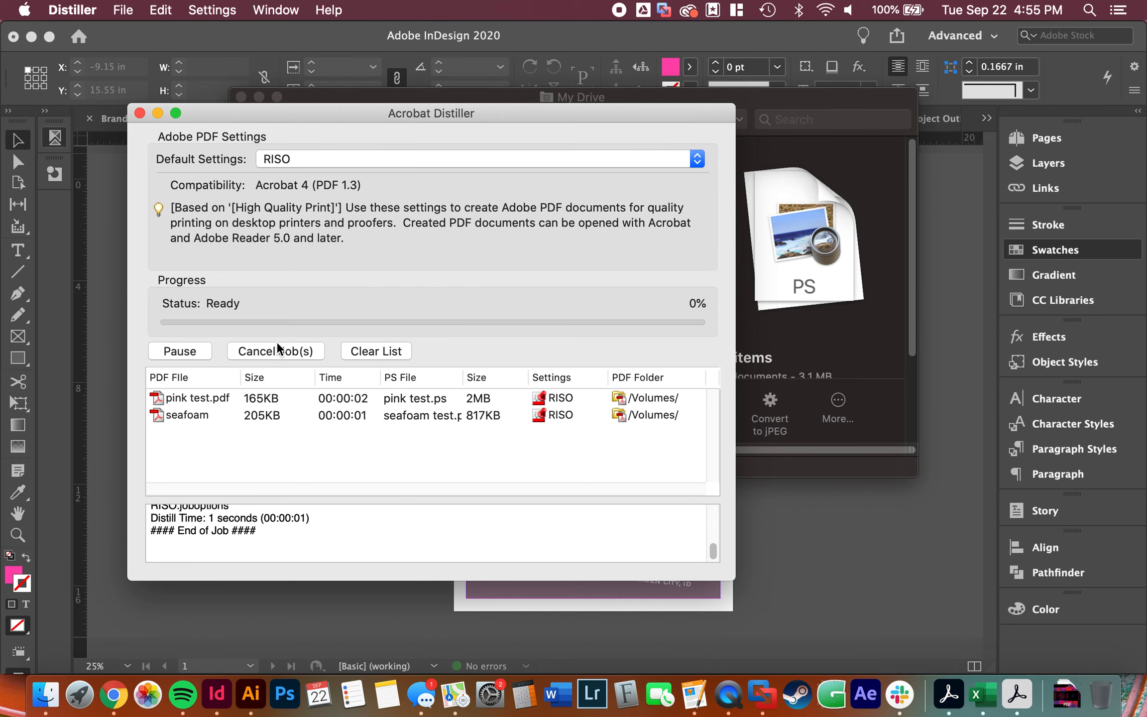
# Step: Move the Distiller window aside, open seafoam test.pdf from My Drive in Finder, and inspect its PANTONE 570 U page
pyautogui.moveTo(294, 118); pyautogui.dragTo(353, 180)
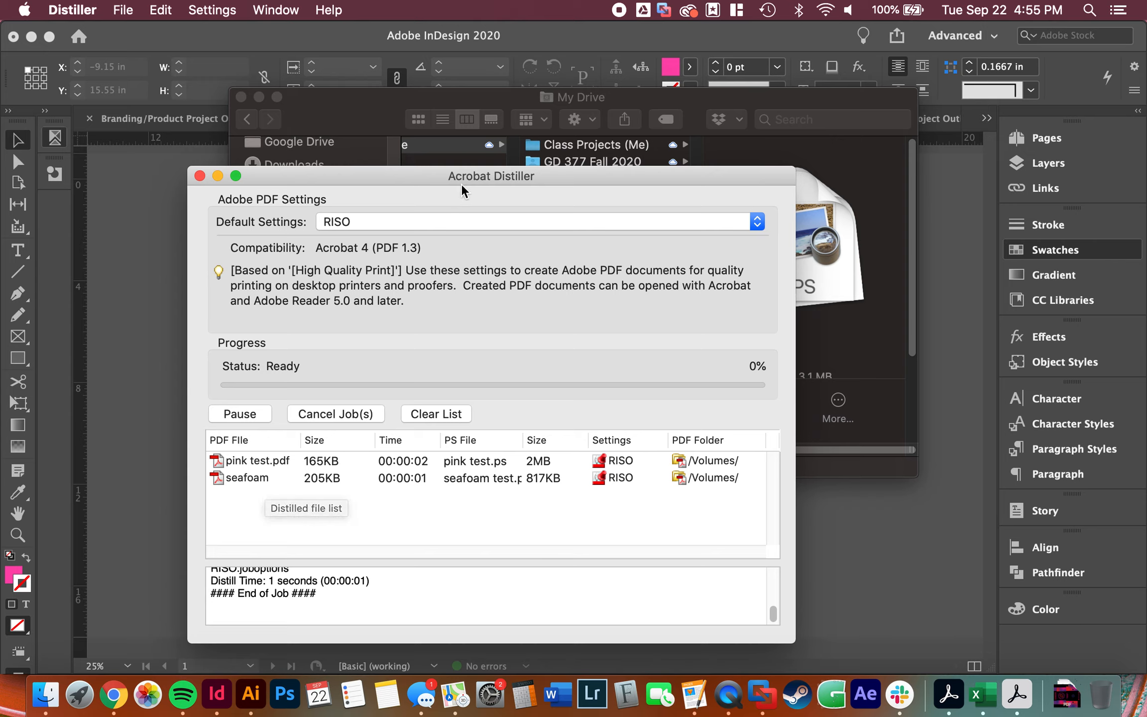
pyautogui.moveTo(467, 170); pyautogui.dragTo(316, 79)
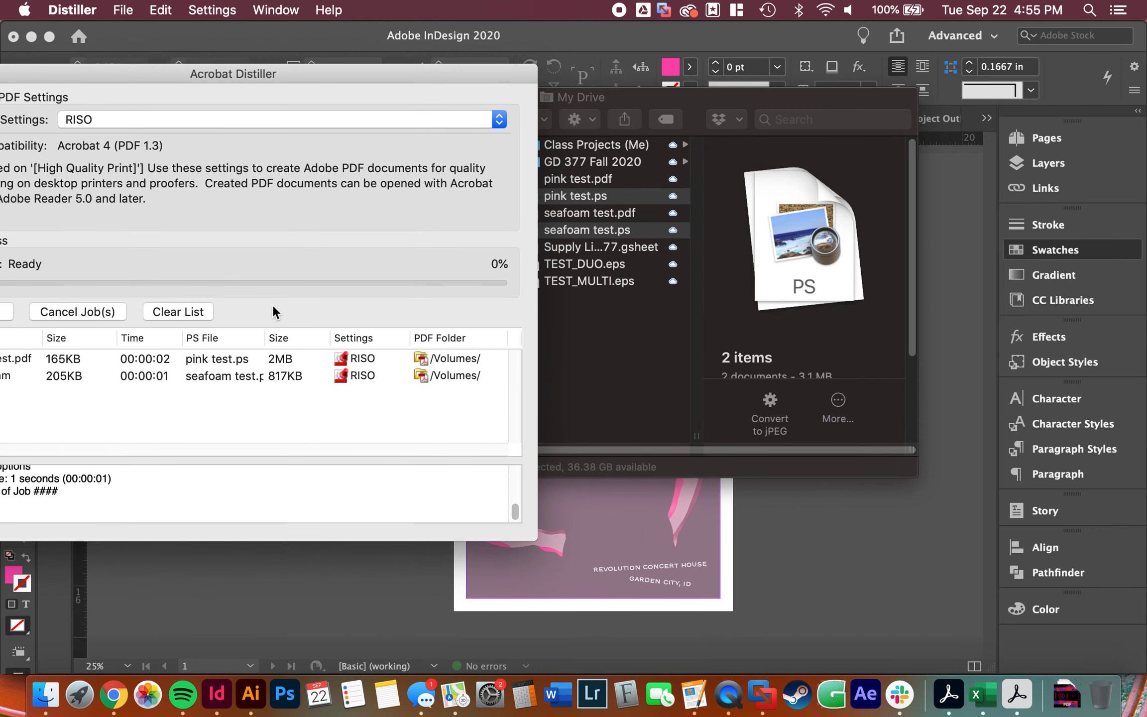
pyautogui.click(582, 105)
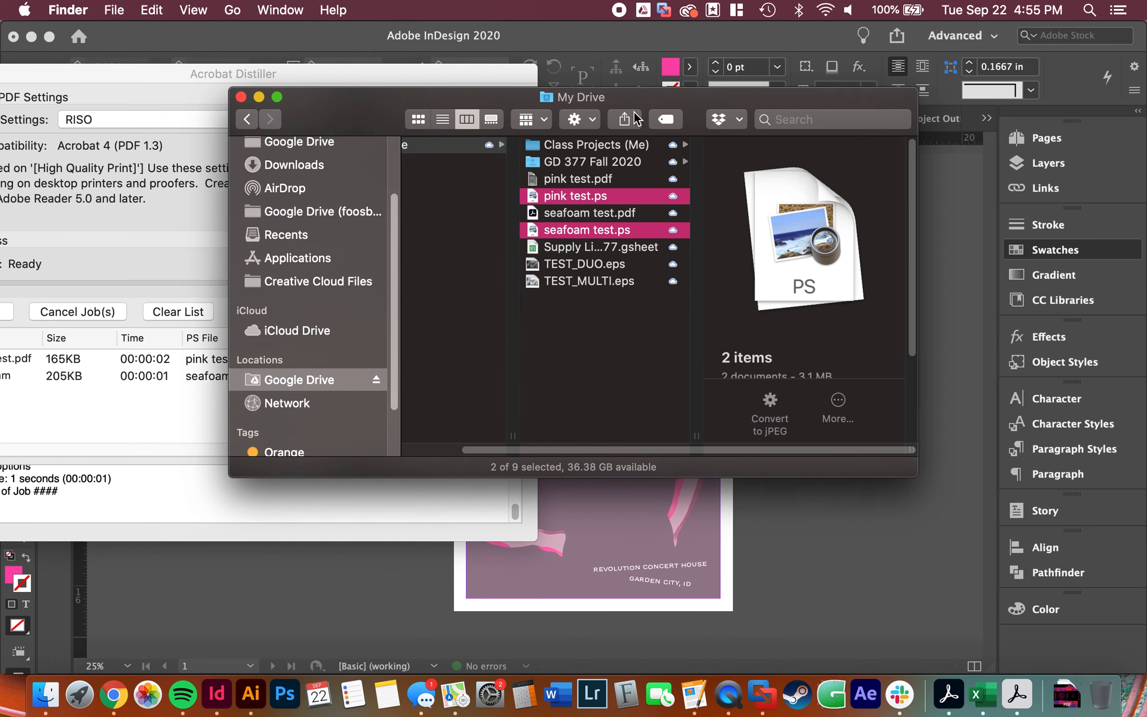
pyautogui.click(571, 213)
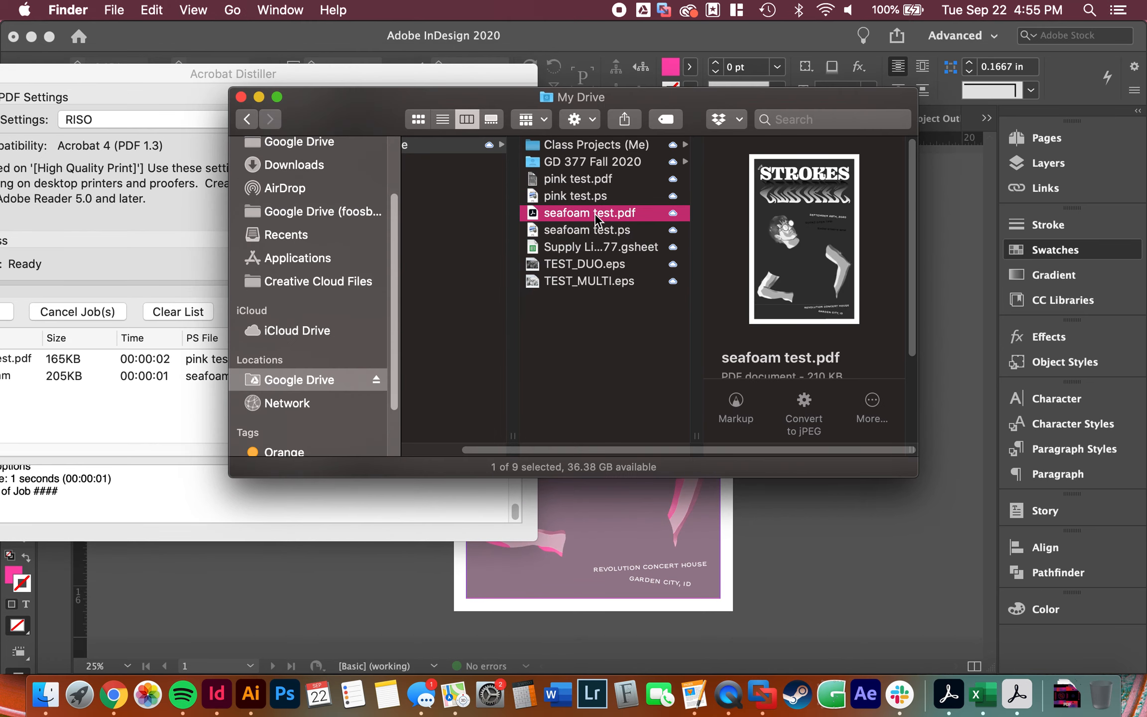
pyautogui.doubleClick(596, 213)
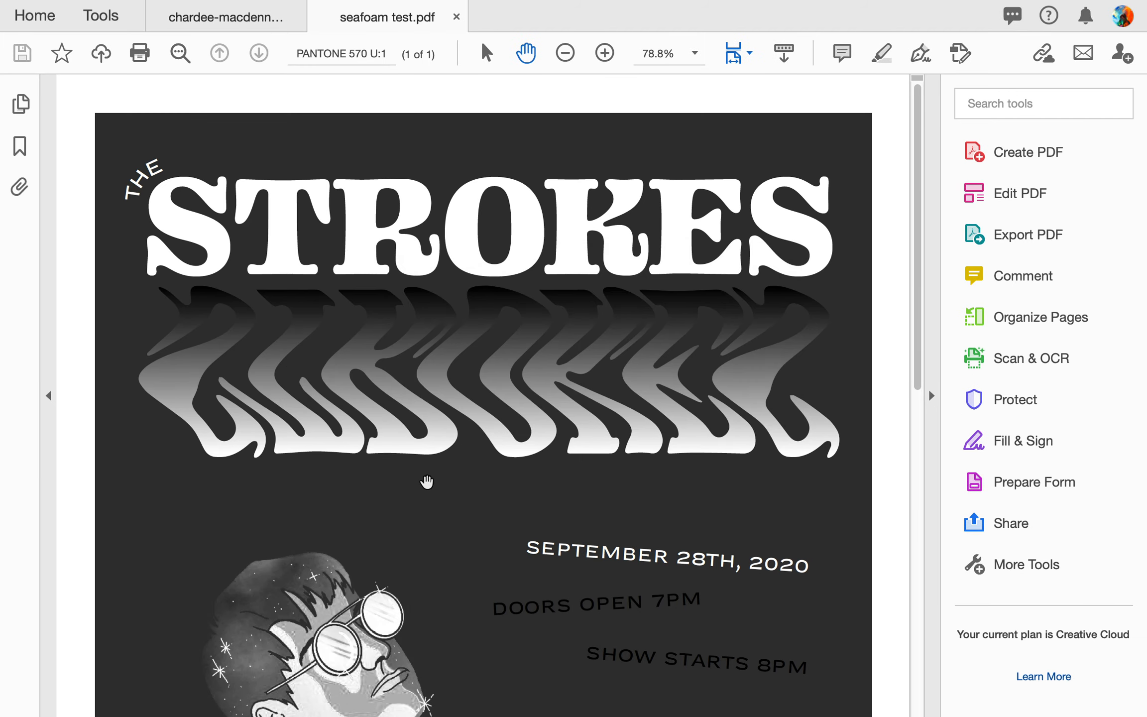
pyautogui.scroll(-10, 477, 506)
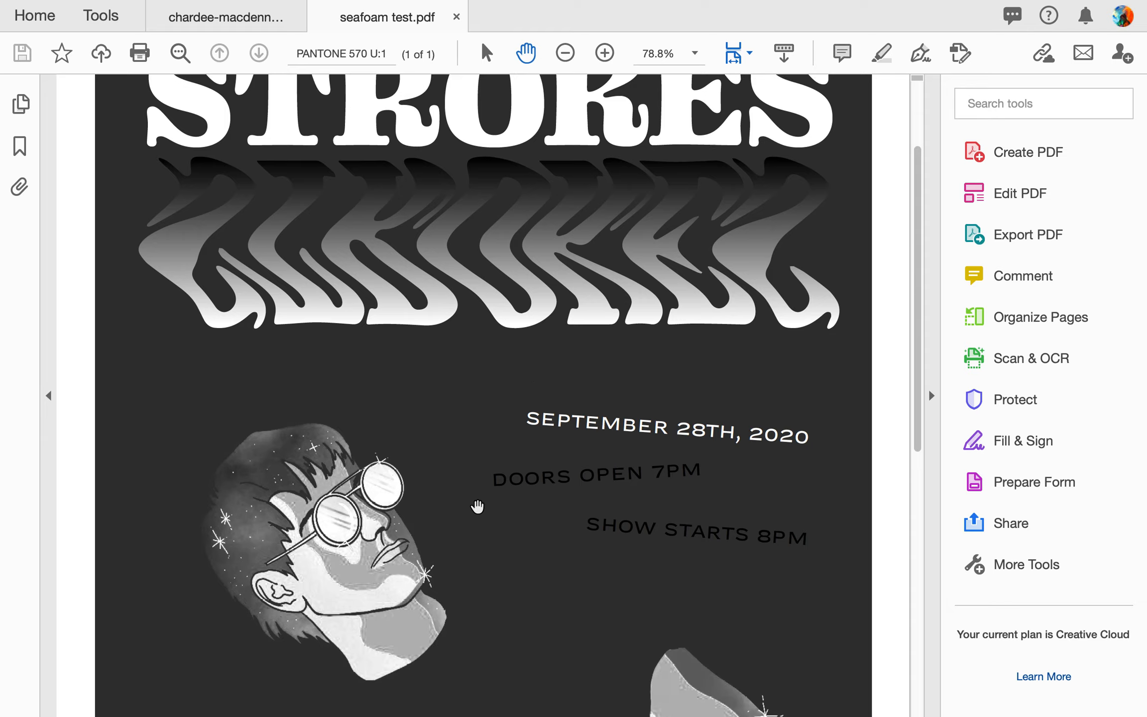
pyautogui.scroll(-8, 476, 507)
pyautogui.scroll(18, 477, 506)
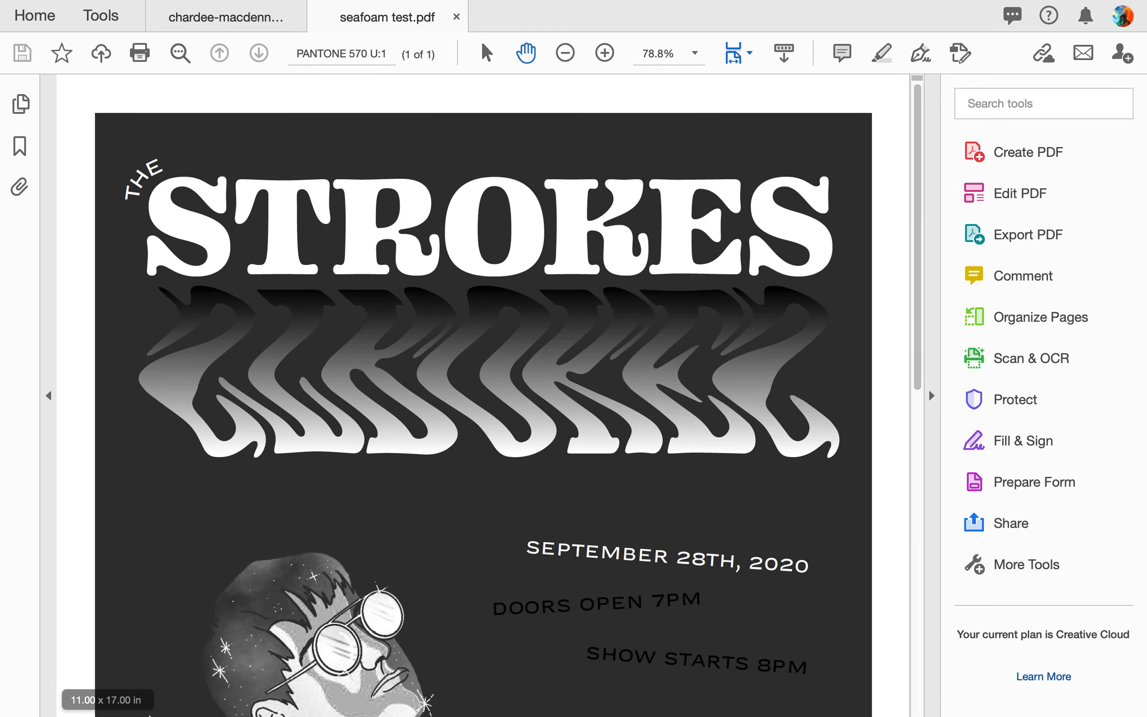
# Step: Return to Finder, open pink test.pdf from My Drive, and inspect the full PANTONE 806 U poster page
pyautogui.moveTo(107, 706)
pyautogui.click(42, 701)
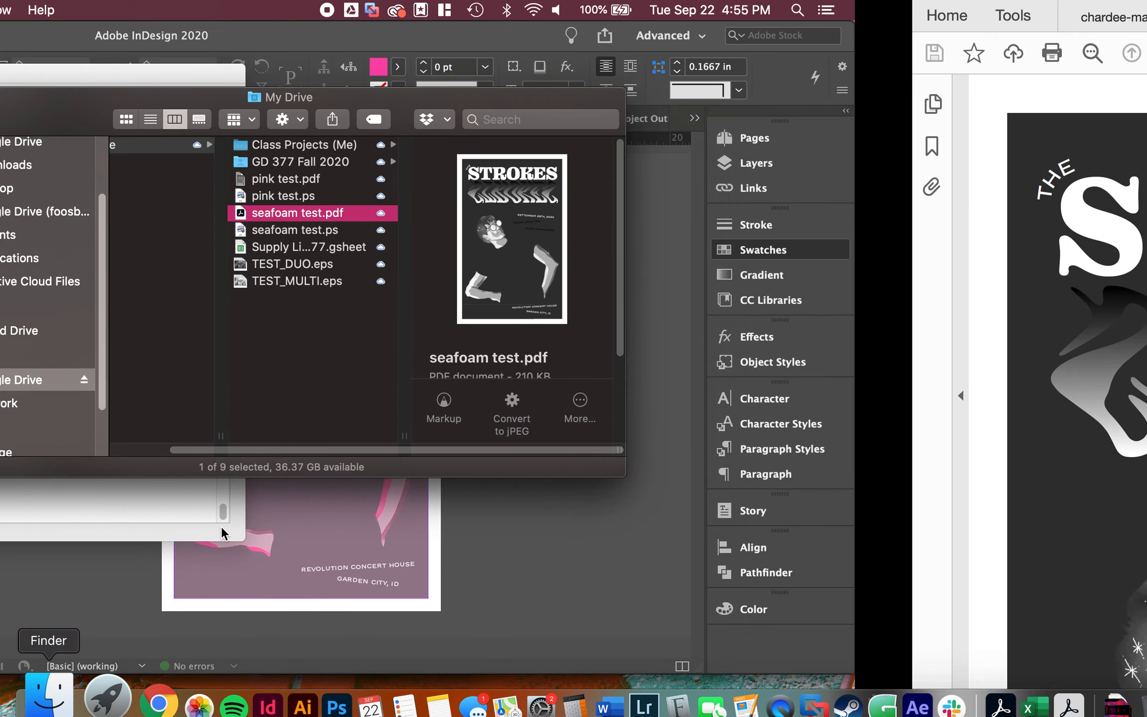
pyautogui.doubleClick(588, 176)
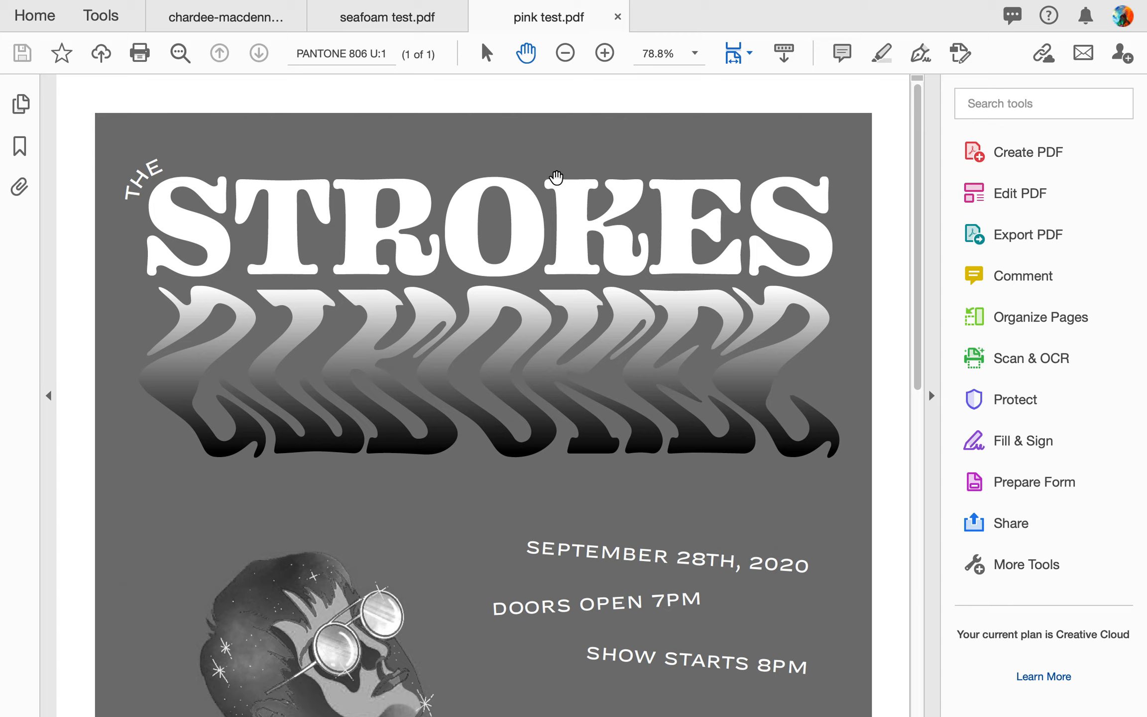
pyautogui.scroll(-15, 567, 449)
pyautogui.scroll(15, 566, 449)
pyautogui.scroll(-5, 375, 542)
pyautogui.scroll(-10, 376, 541)
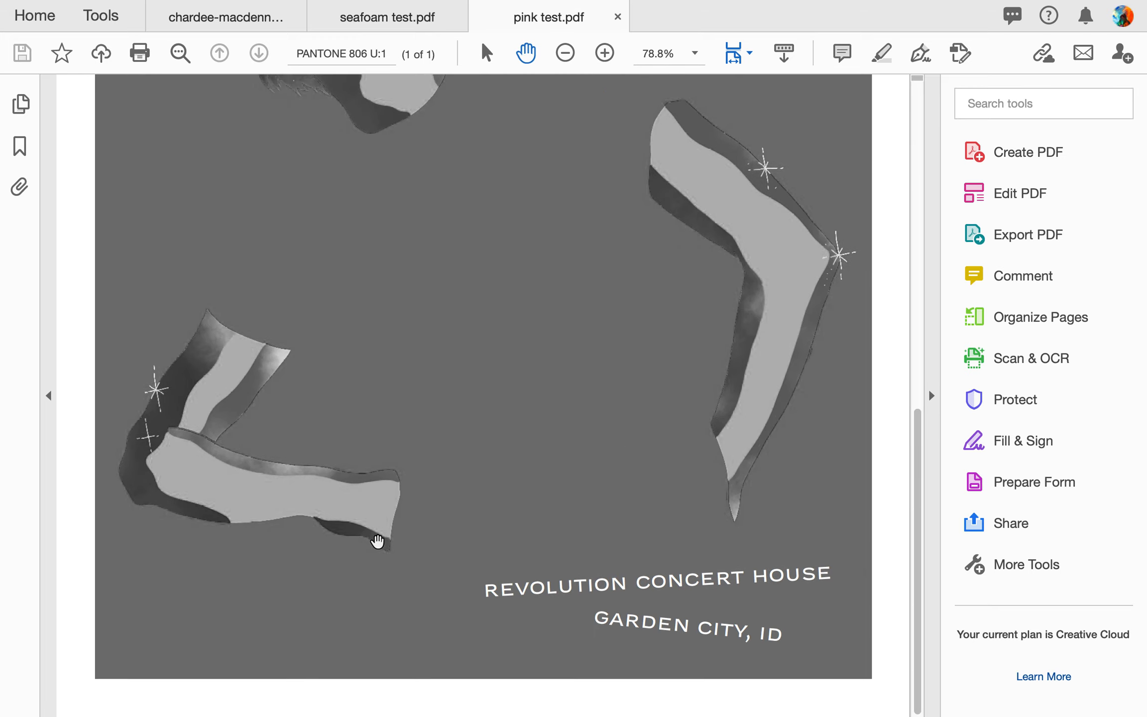
pyautogui.scroll(15, 376, 542)
pyautogui.scroll(2, 377, 541)
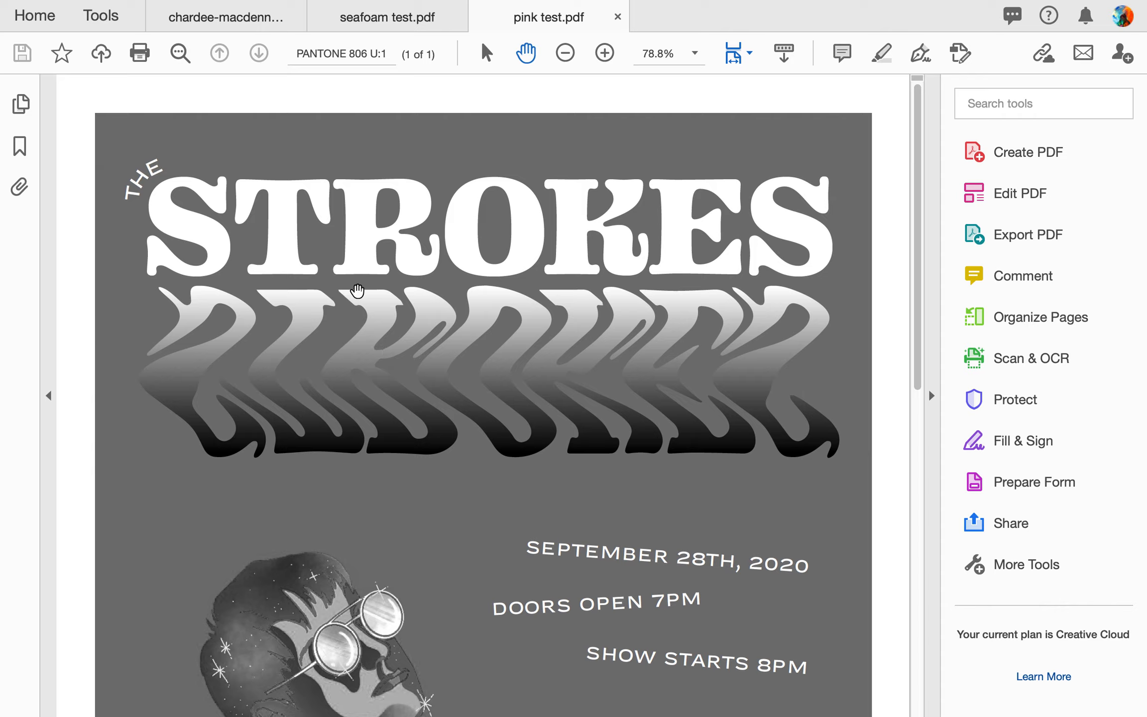
pyautogui.scroll(-1, 413, 349)
pyautogui.scroll(-10, 413, 348)
pyautogui.scroll(10, 413, 348)
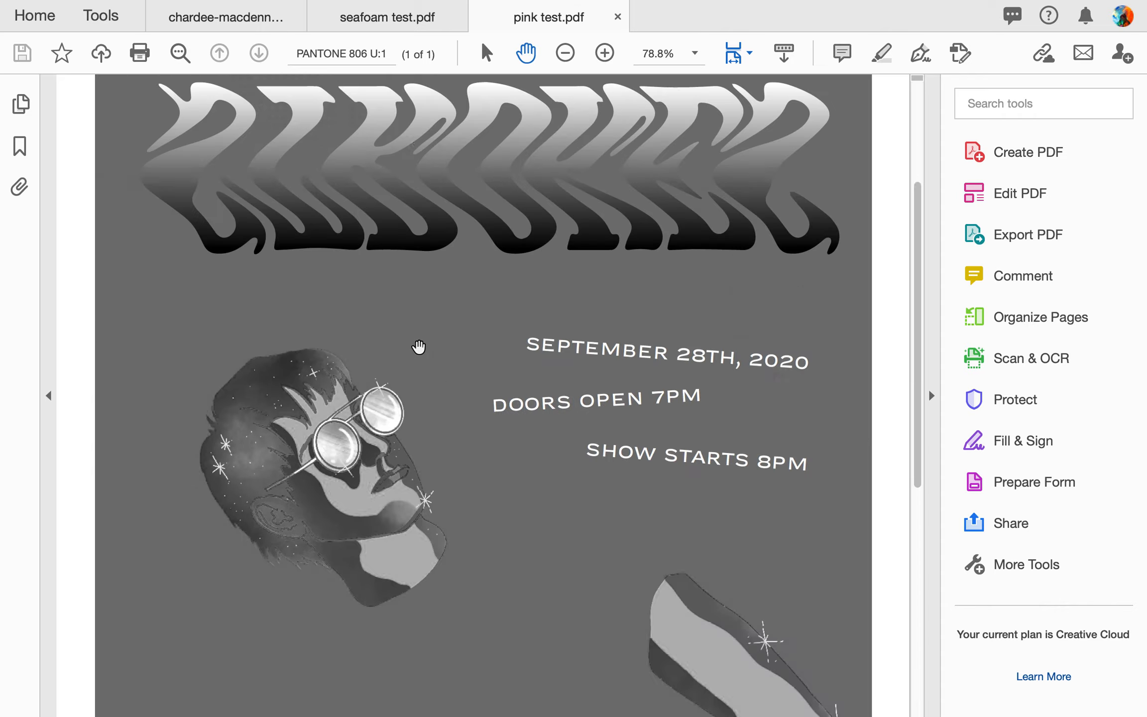
# Step: Bring seafoam test.pdf back into view and compare its poster page with the pink version
pyautogui.click(413, 18)
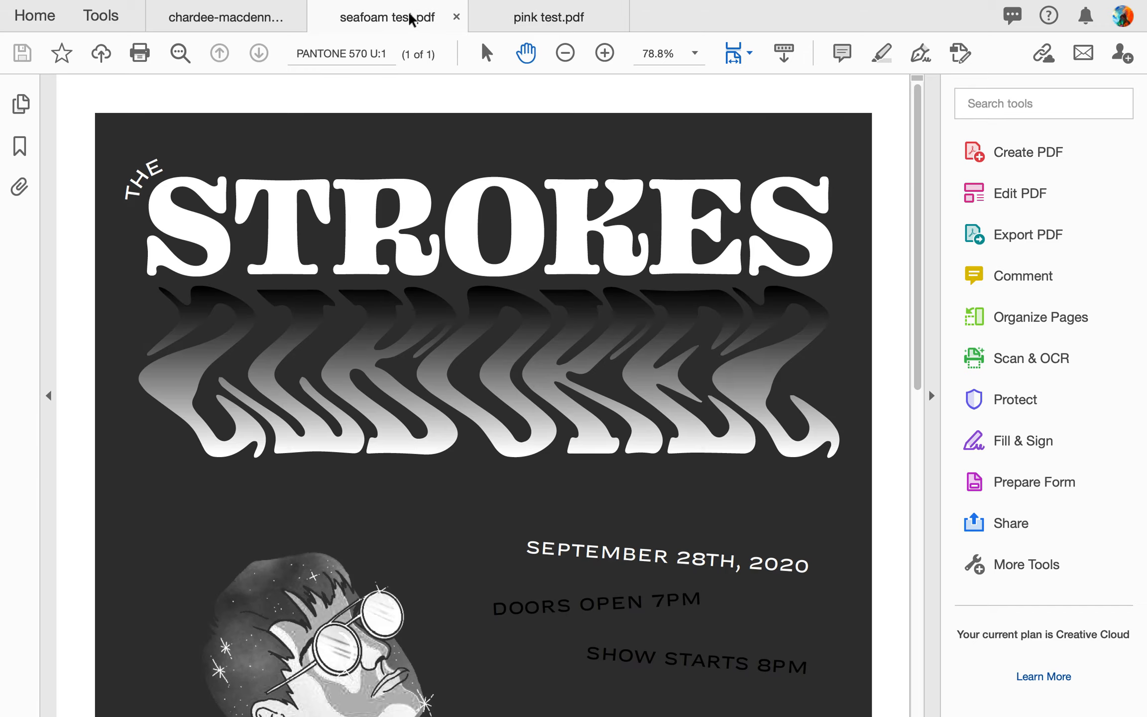
pyautogui.scroll(-10, 511, 569)
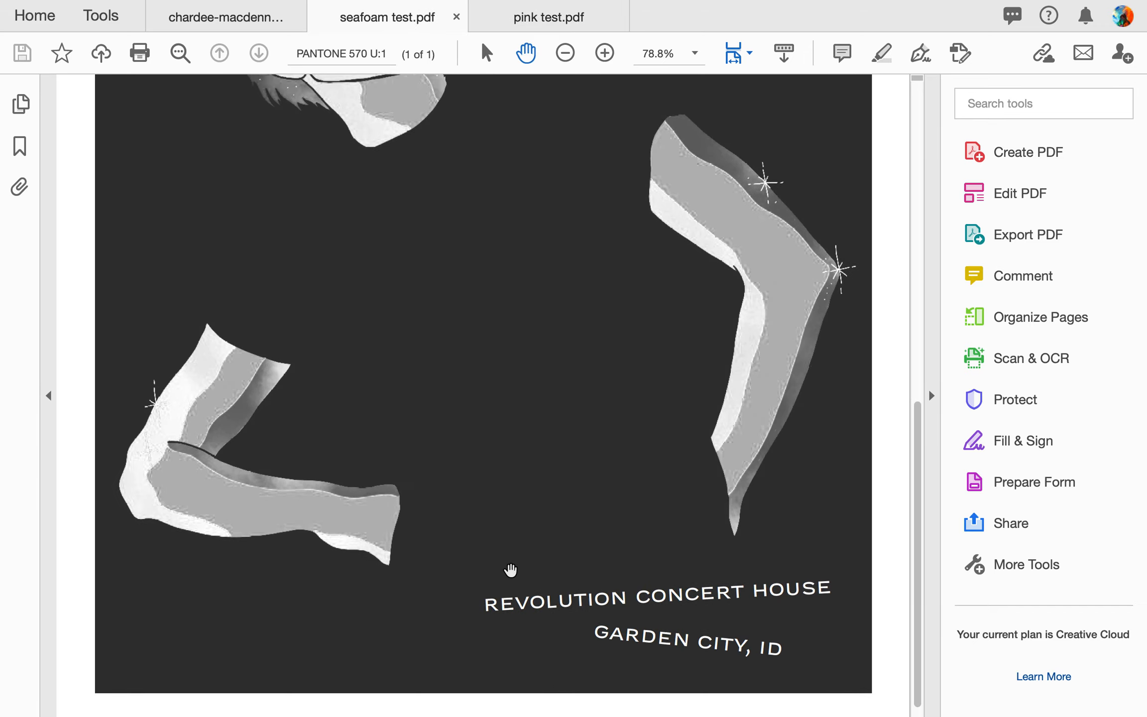
pyautogui.scroll(10, 511, 569)
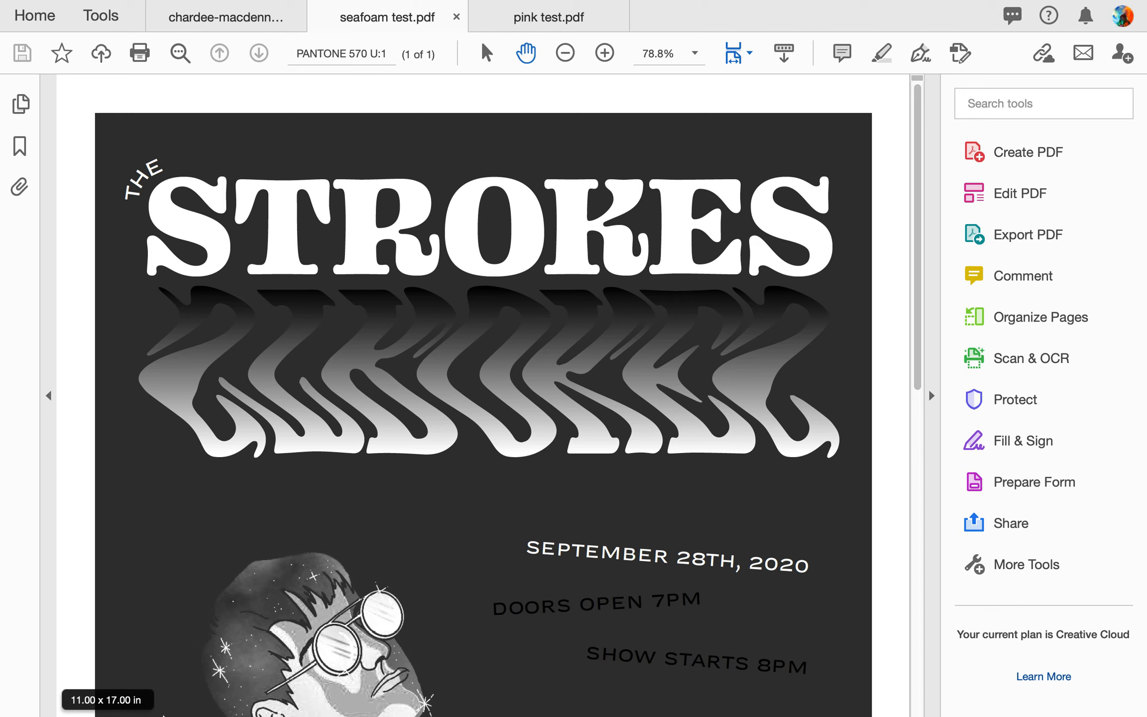
# Step: Switch to Finder and check the pink test.ps and seafoam test.ps source files in My Drive
pyautogui.moveTo(97, 716)
pyautogui.click(45, 695)
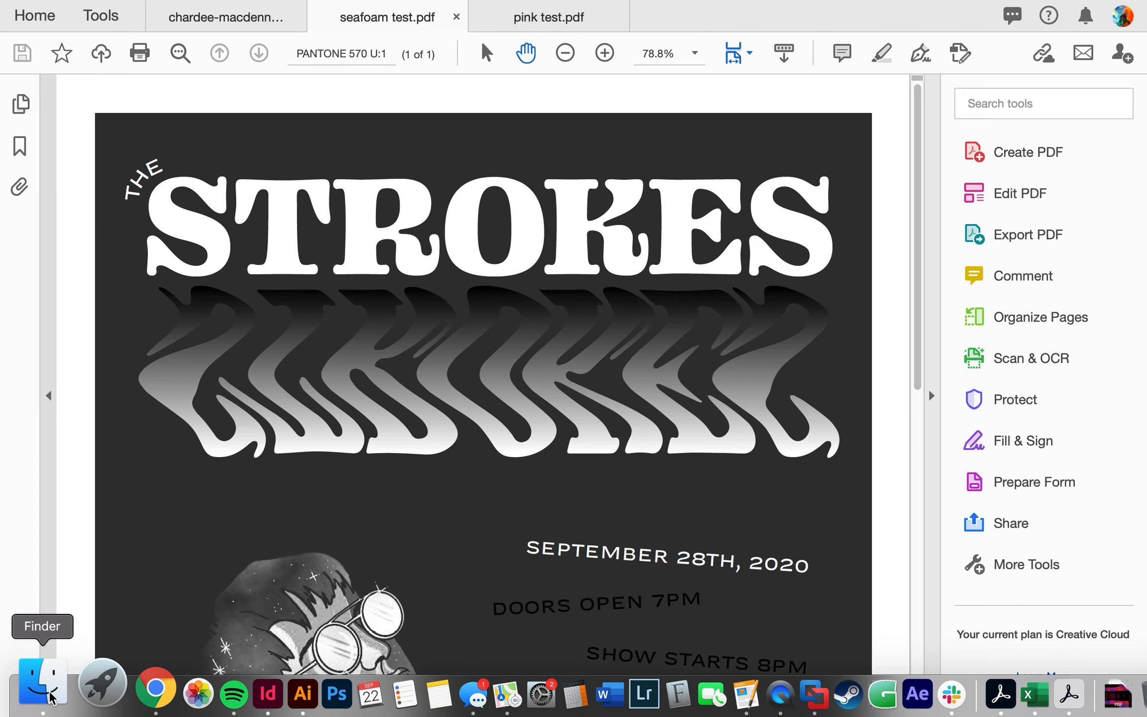
pyautogui.click(547, 196)
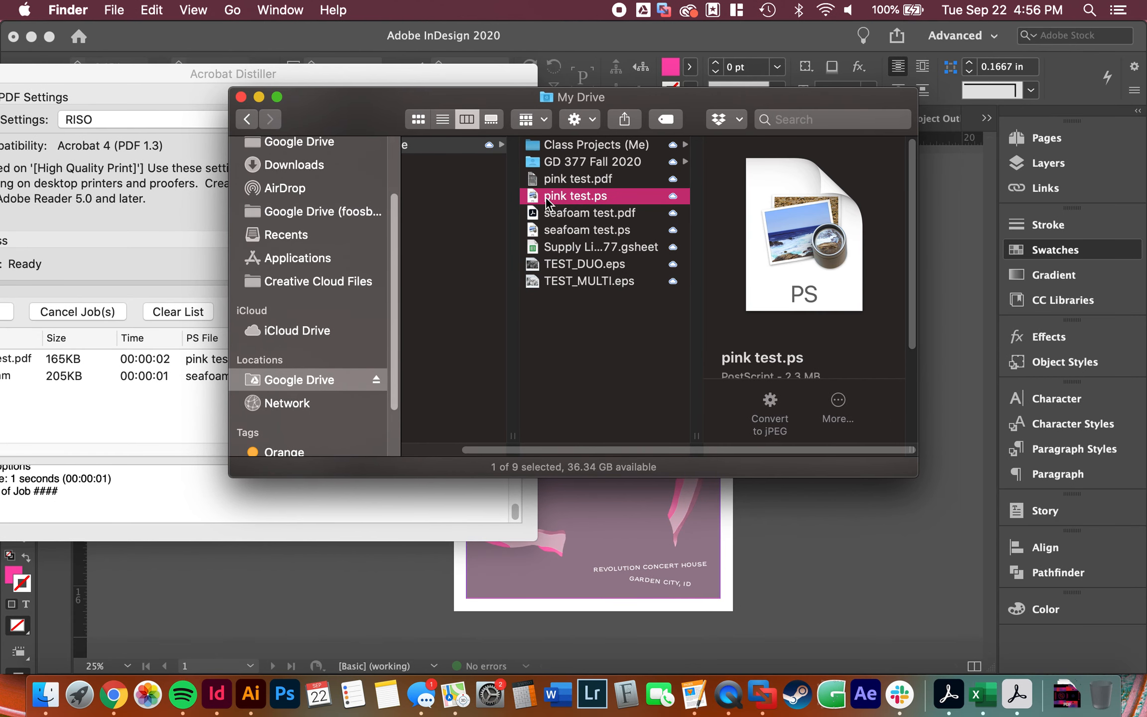
pyautogui.click(562, 231)
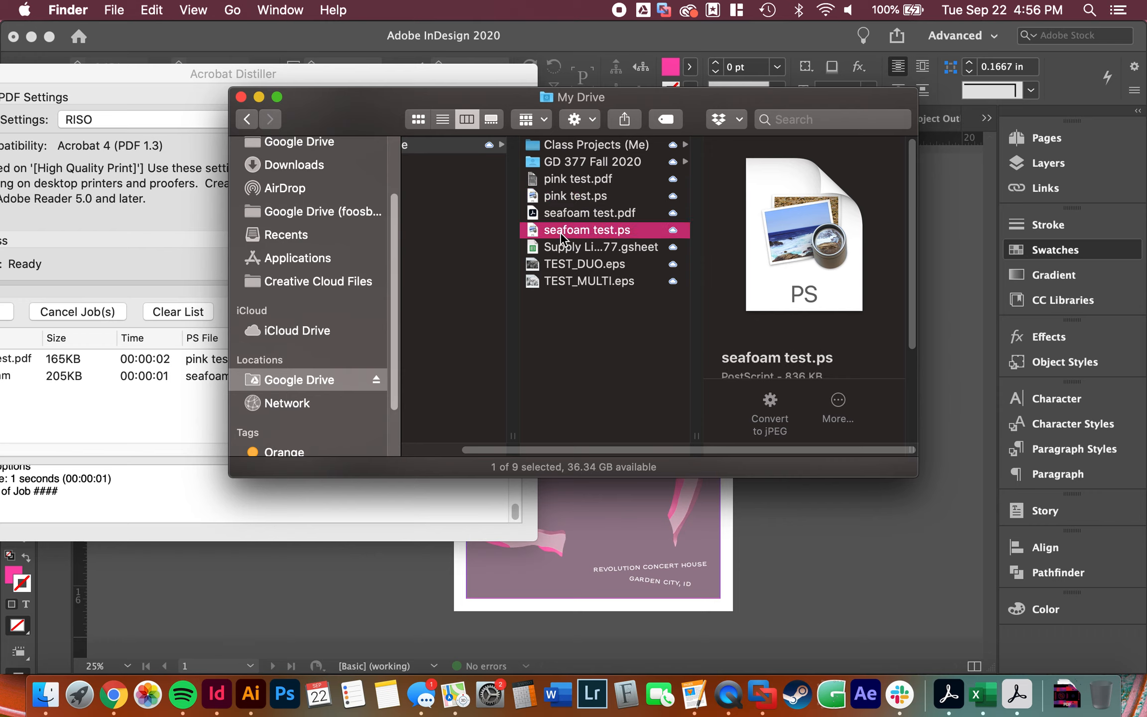
pyautogui.click(597, 195)
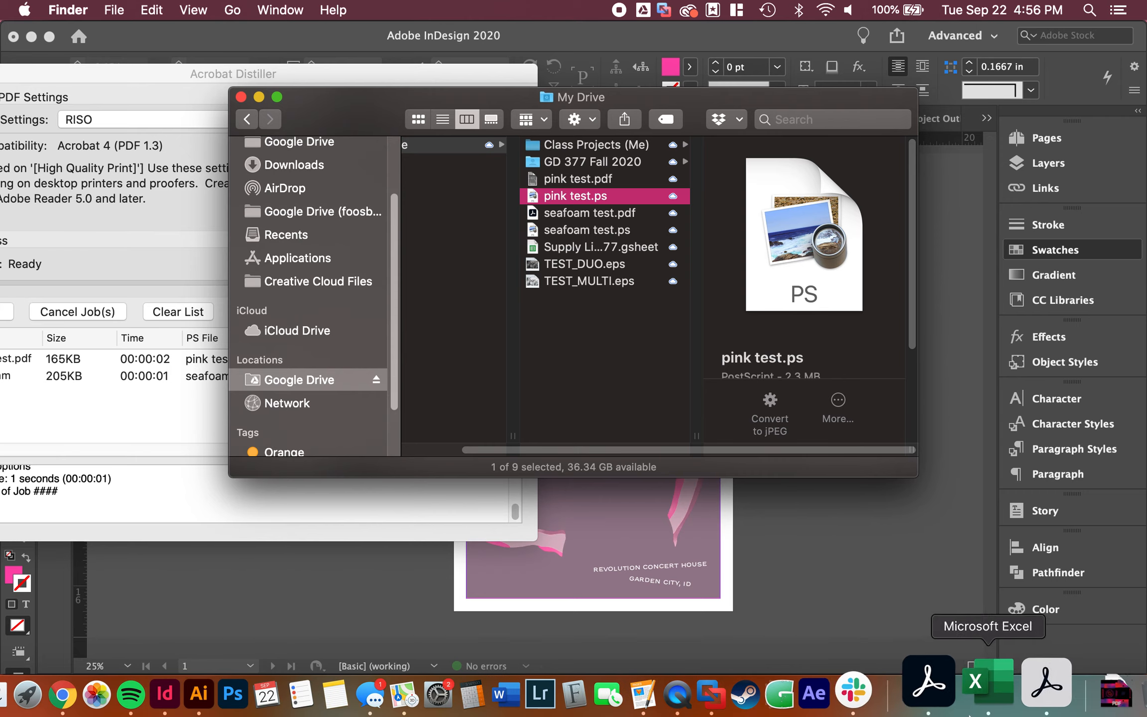
# Step: Switch back to Acrobat and examine the seafoam test.pdf artwork and text from the title to the venue lines
pyautogui.click(958, 700)
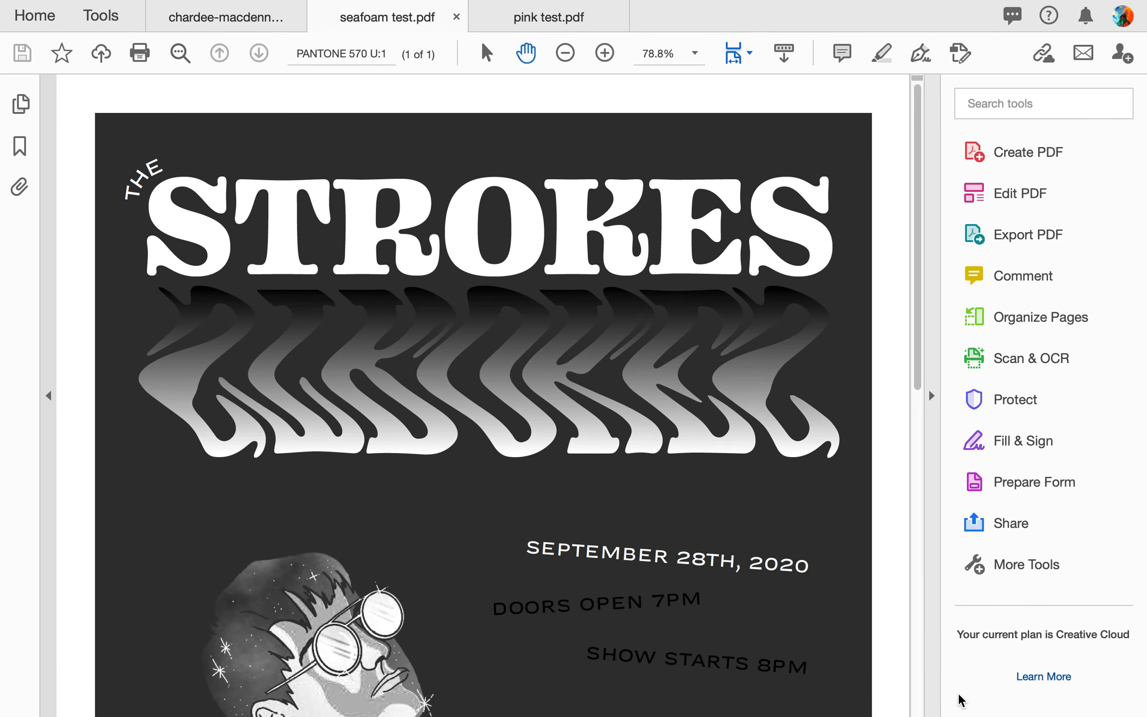
pyautogui.scroll(-10, 596, 583)
pyautogui.scroll(9, 598, 585)
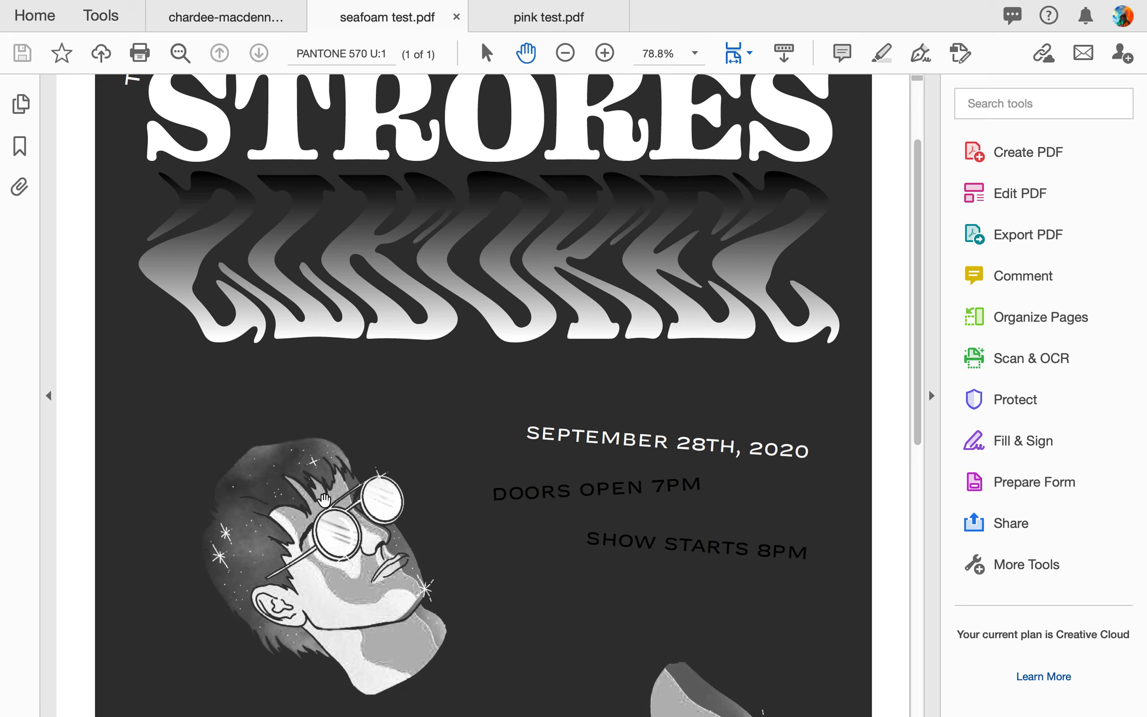
pyautogui.scroll(-10, 495, 574)
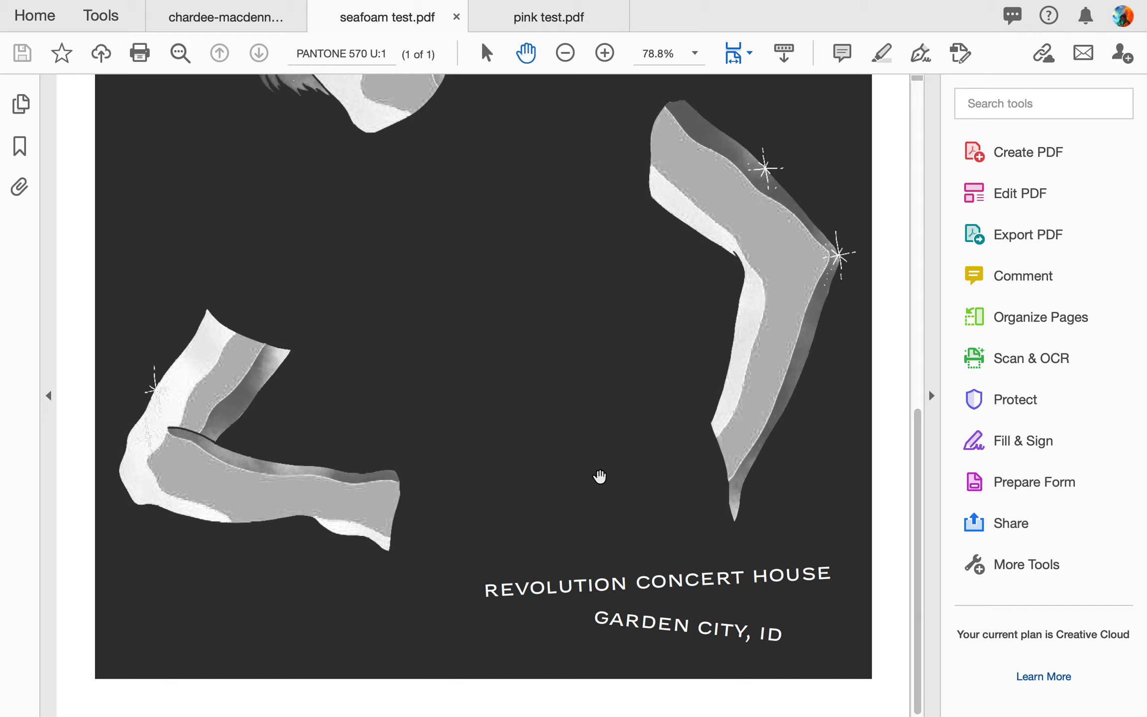
pyautogui.scroll(10, 916, 457)
pyautogui.scroll(-5, 909, 260)
pyautogui.scroll(6, 886, 352)
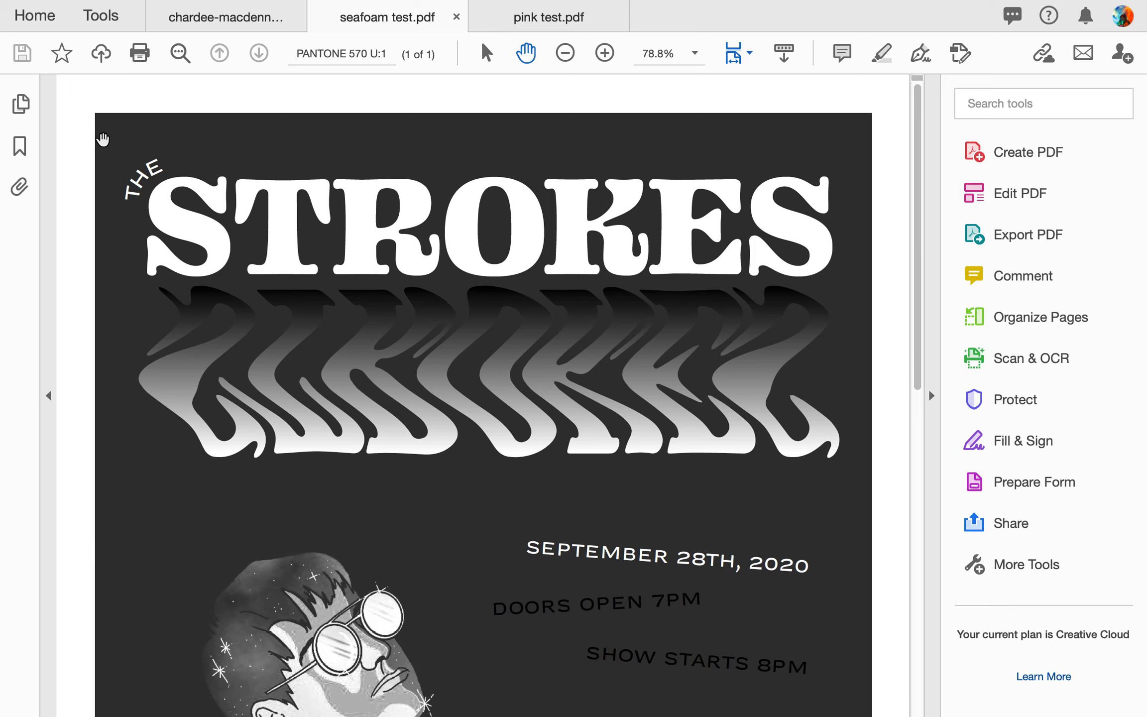
pyautogui.scroll(-10, 558, 528)
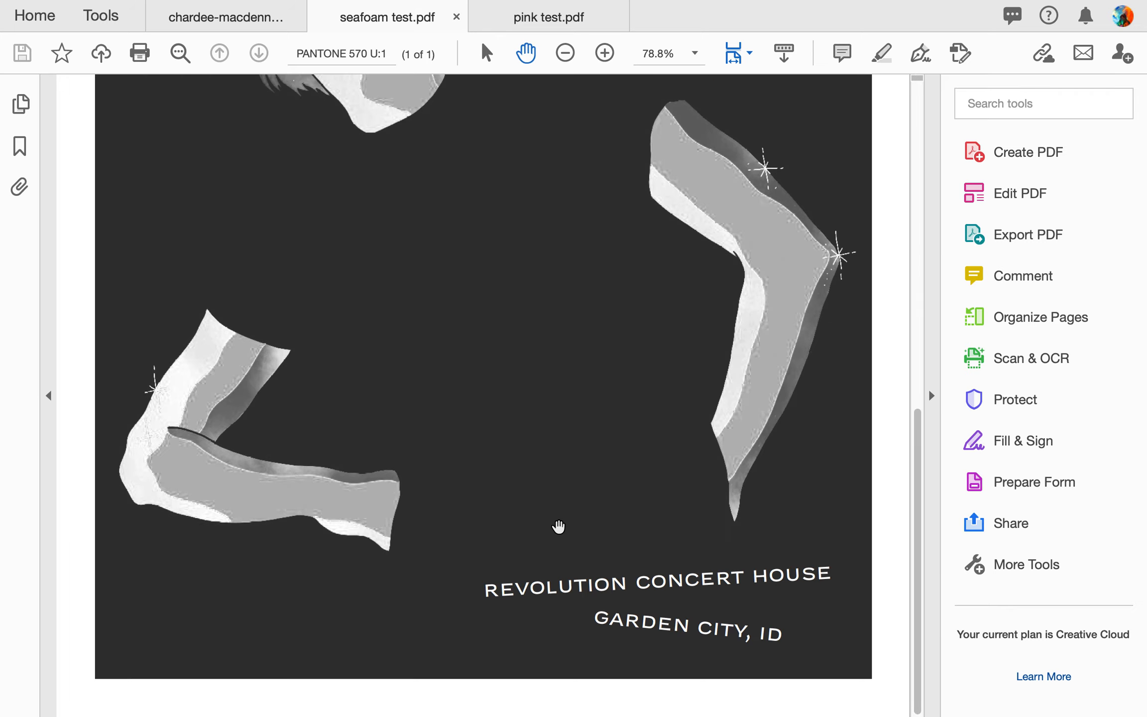
pyautogui.scroll(7, 558, 527)
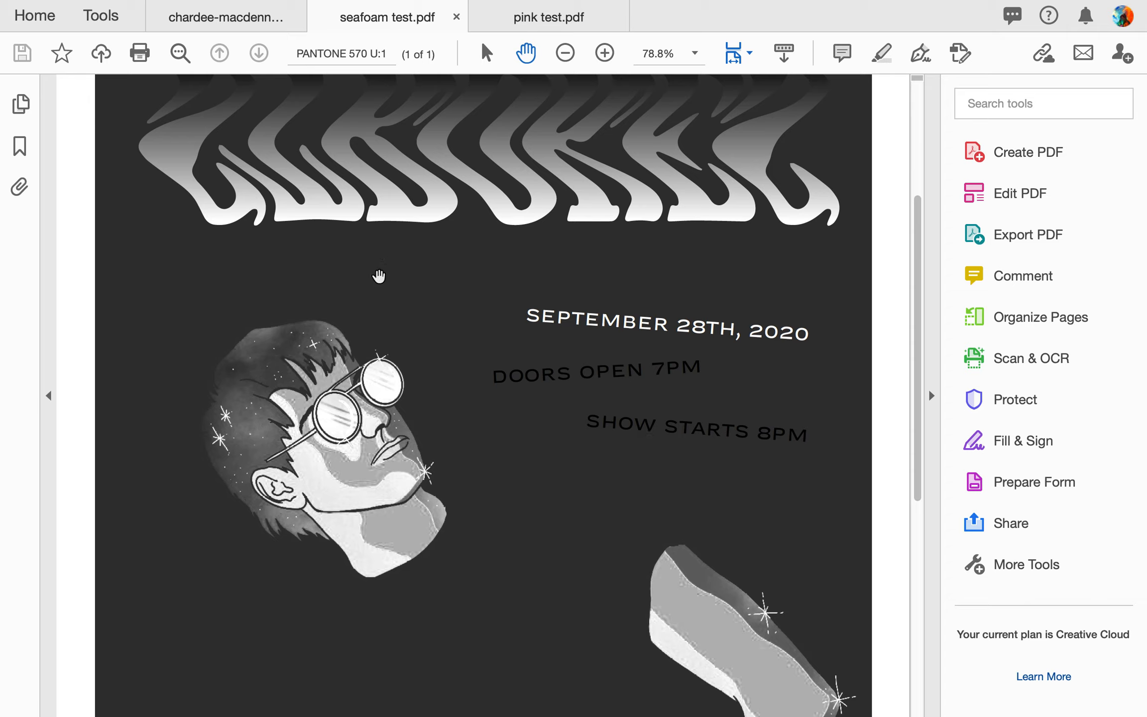
pyautogui.moveTo(118, 713)
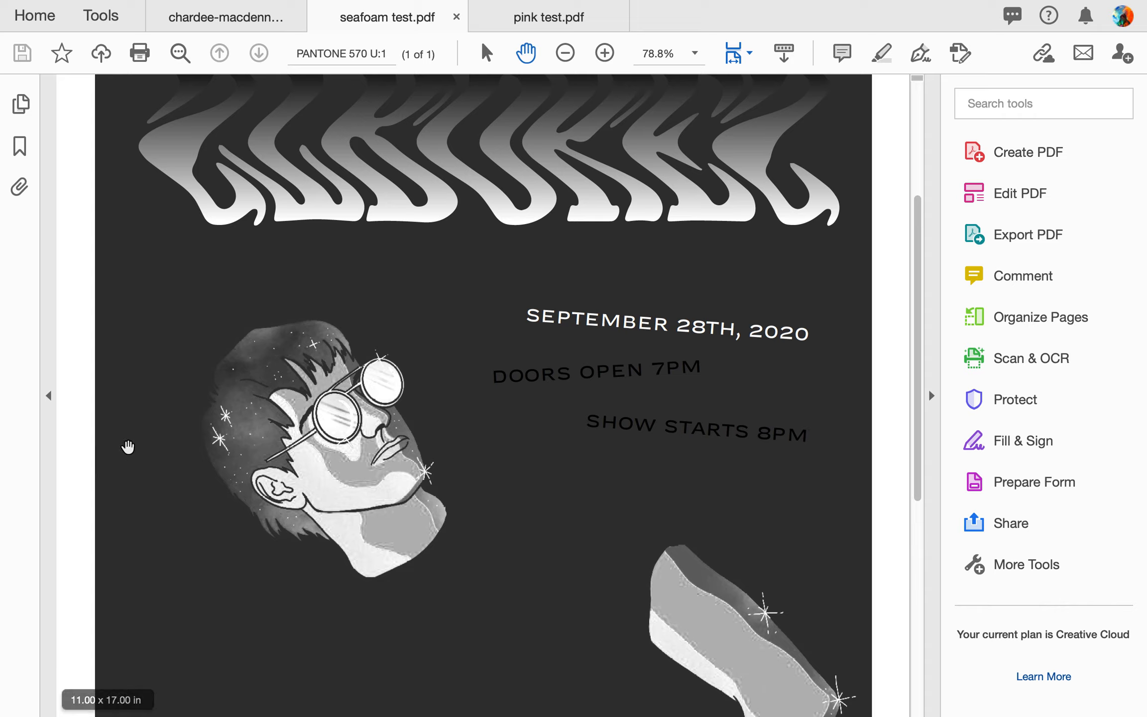